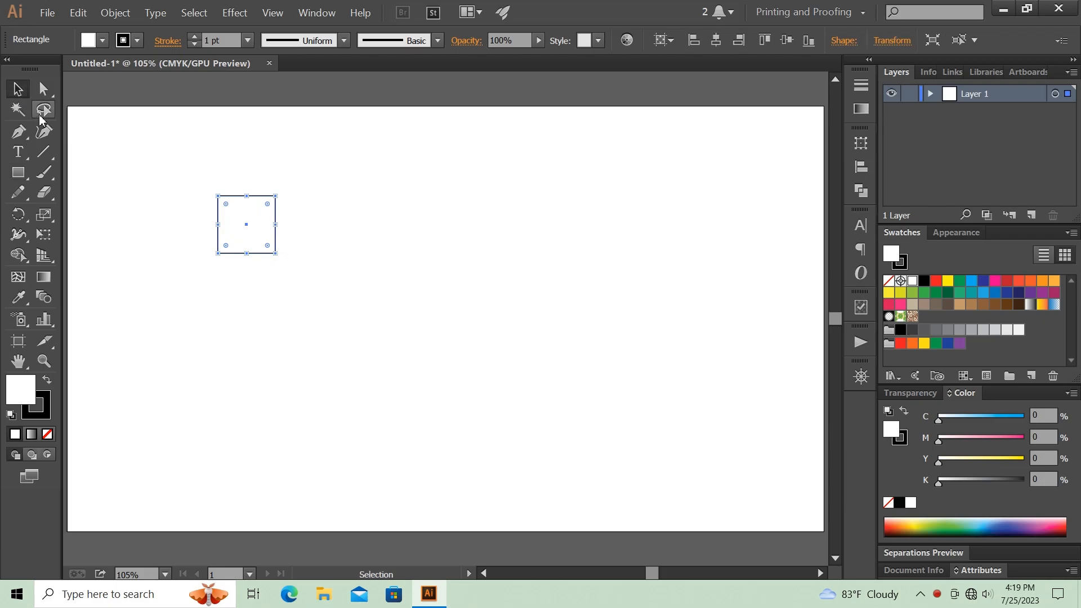
- Fill the square with light gray at 10% black and remove its stroke
left_click(1008, 330)
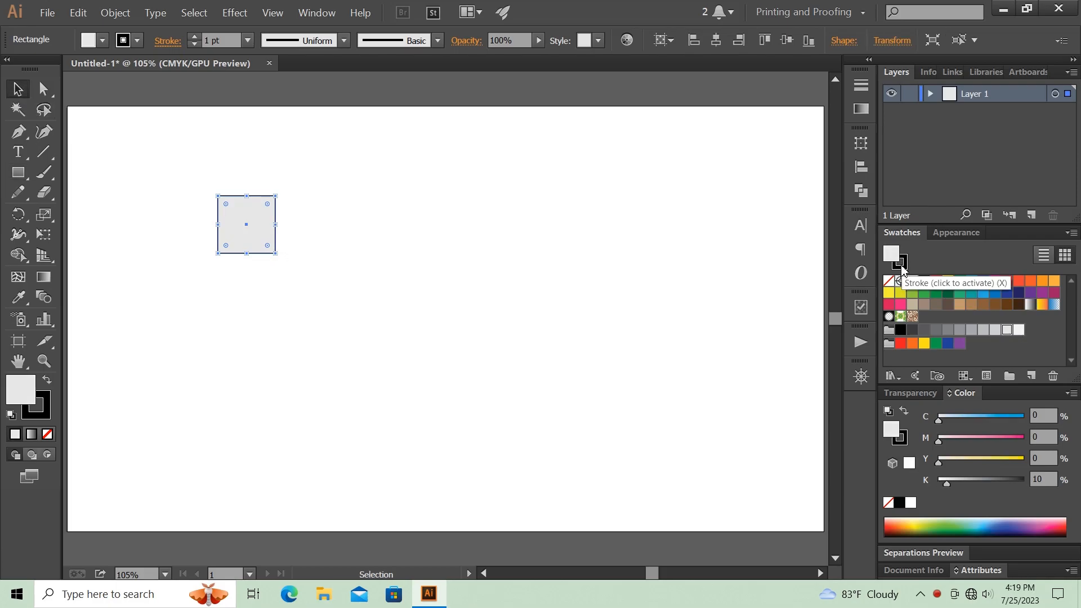
left_click(901, 269)
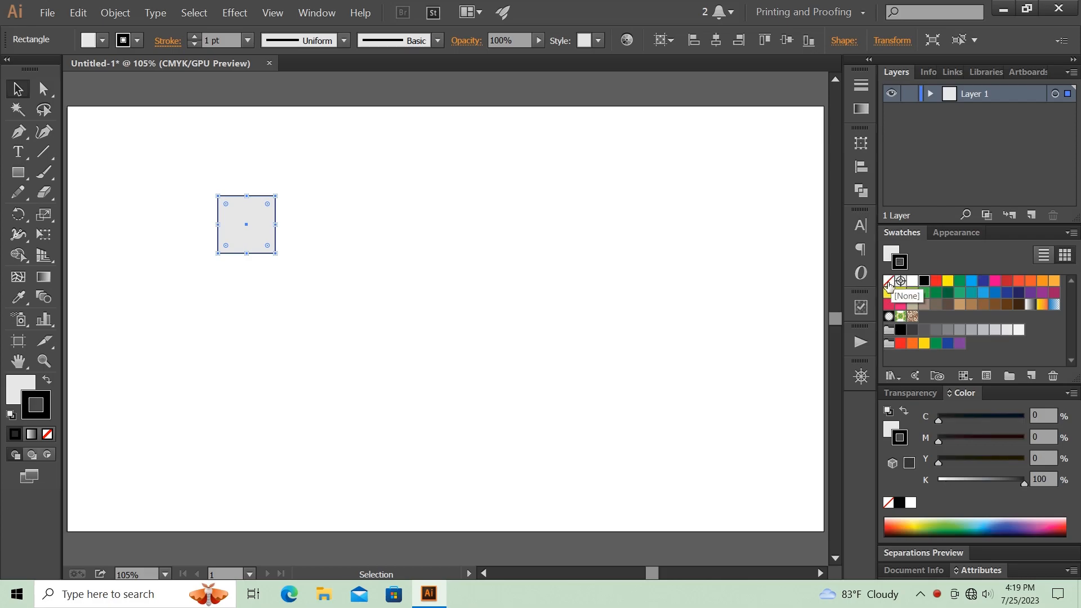
left_click(888, 283)
left_click(478, 240)
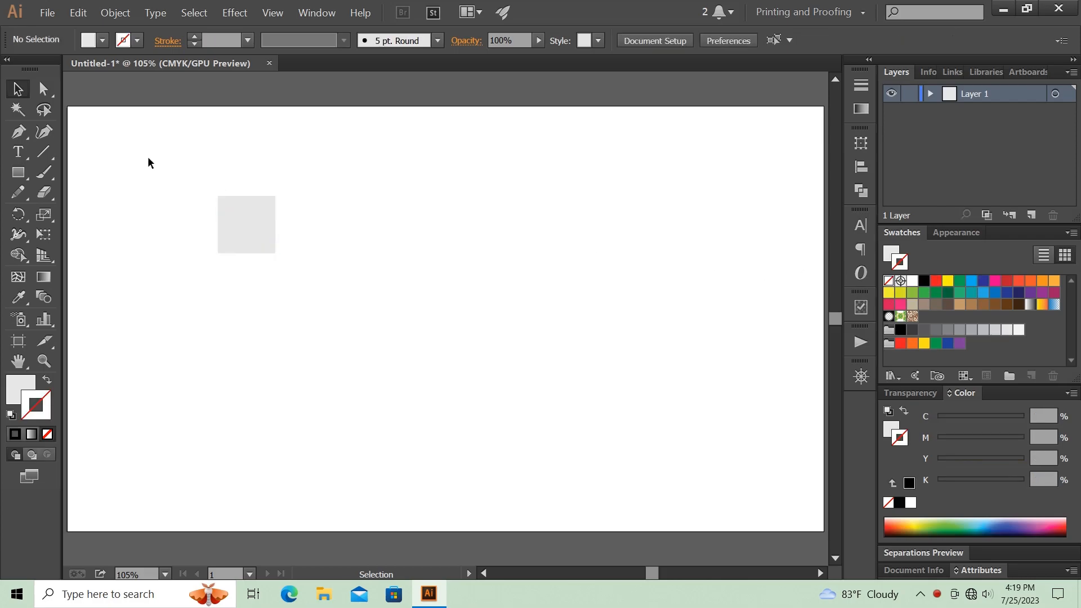
- Duplicate the gray square horizontally with even spacing to form a row of four
left_click(253, 226)
left_click_drag(253, 226, 333, 225)
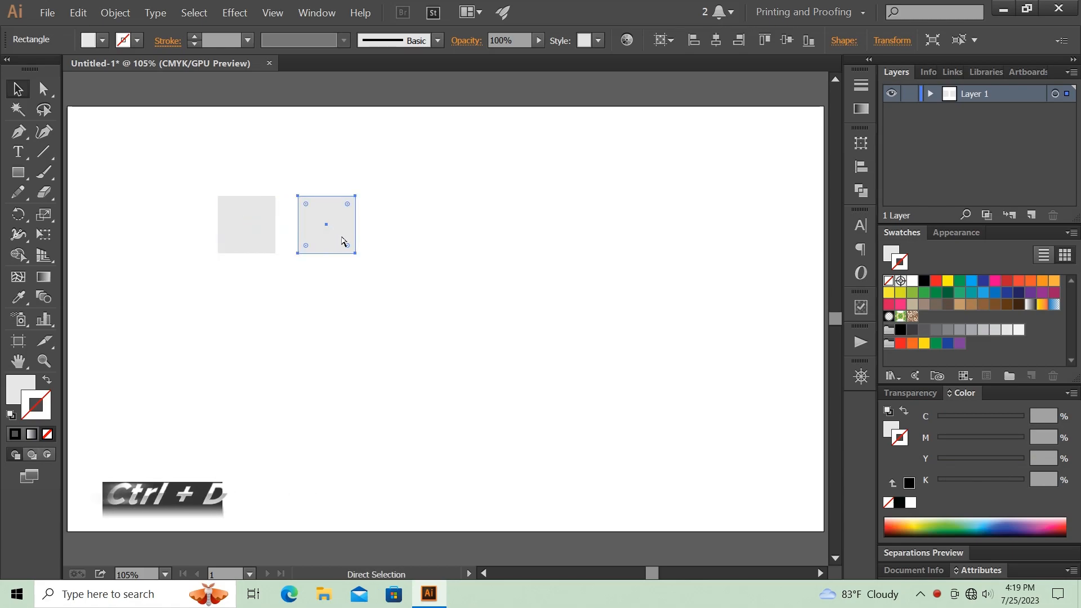
key("ctrl+d")
key("ctrl+d")
- Duplicate the row of squares downward with even spacing to form a 4 by 4 grid
left_click_drag(197, 160, 492, 261)
left_click_drag(399, 228, 419, 307)
key("a")
key("ctrl+d")
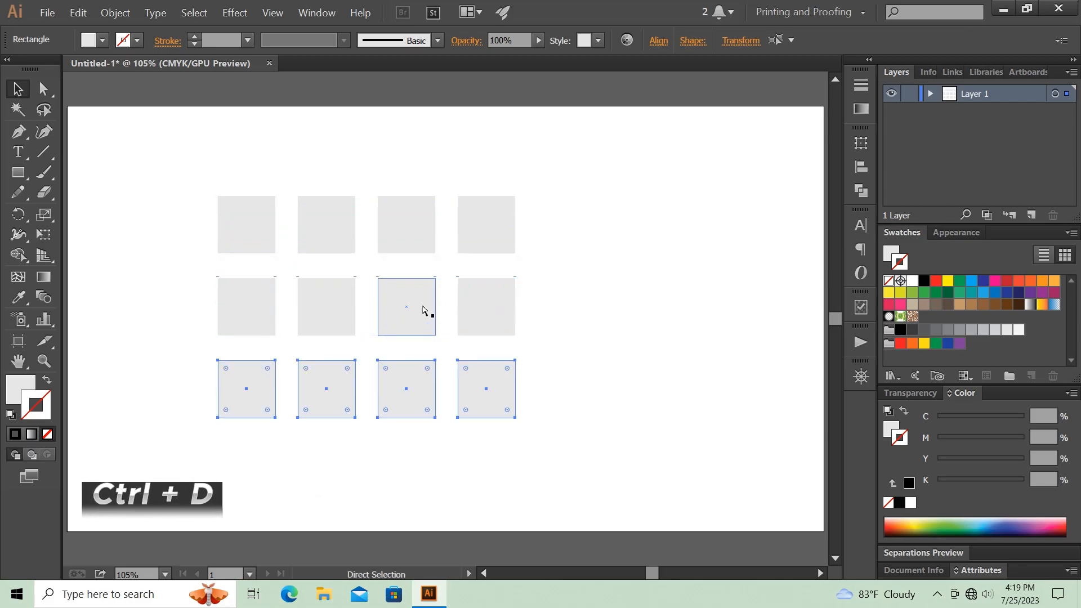
key("ctrl+d")
- Group all sixteen squares of the grid
key("v")
left_click_drag(164, 164, 547, 470)
right_click(332, 292)
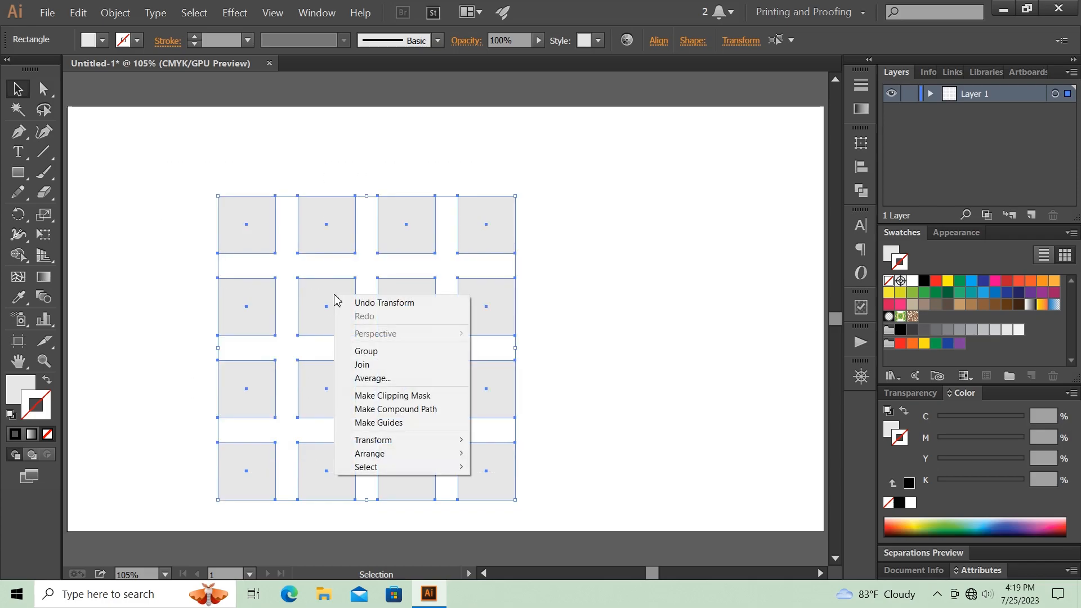
left_click(416, 355)
- Place a copy of the gray grid beside the original and fill the copy with black
left_click_drag(340, 305, 608, 272)
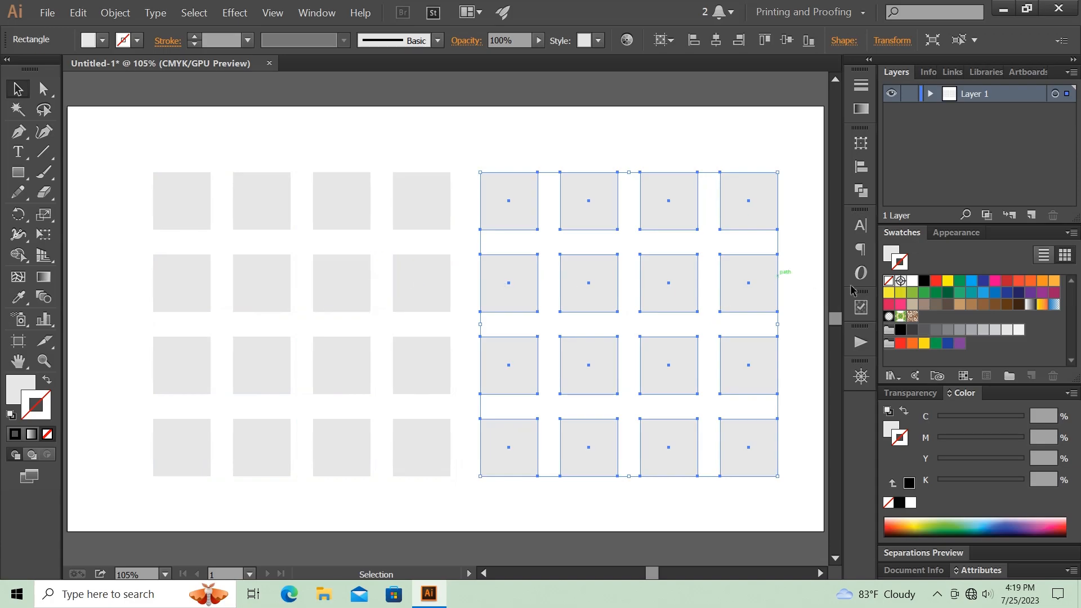
left_click(890, 255)
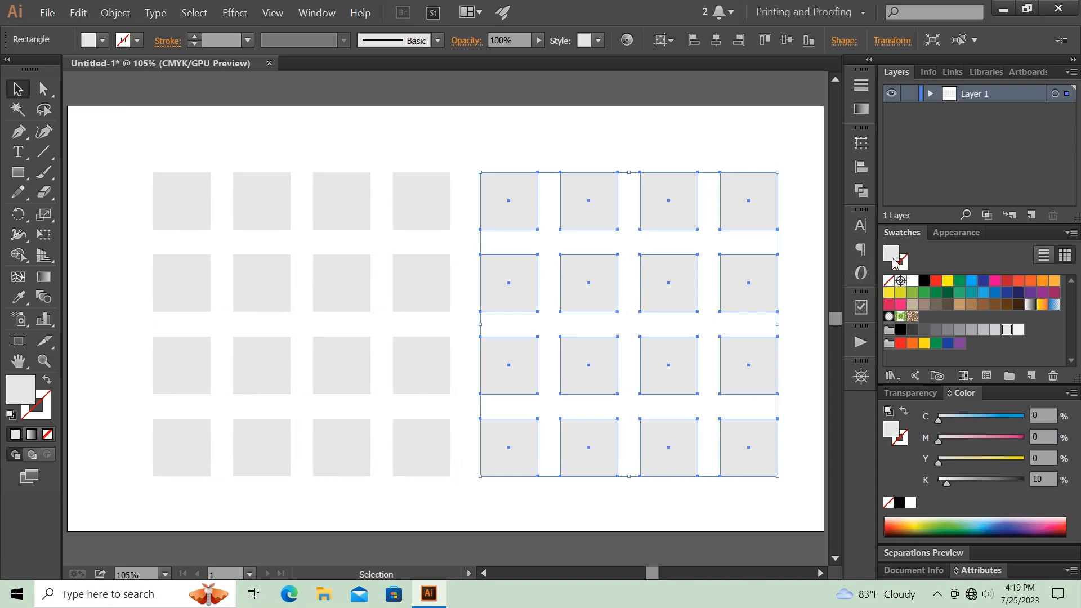
left_click(924, 286)
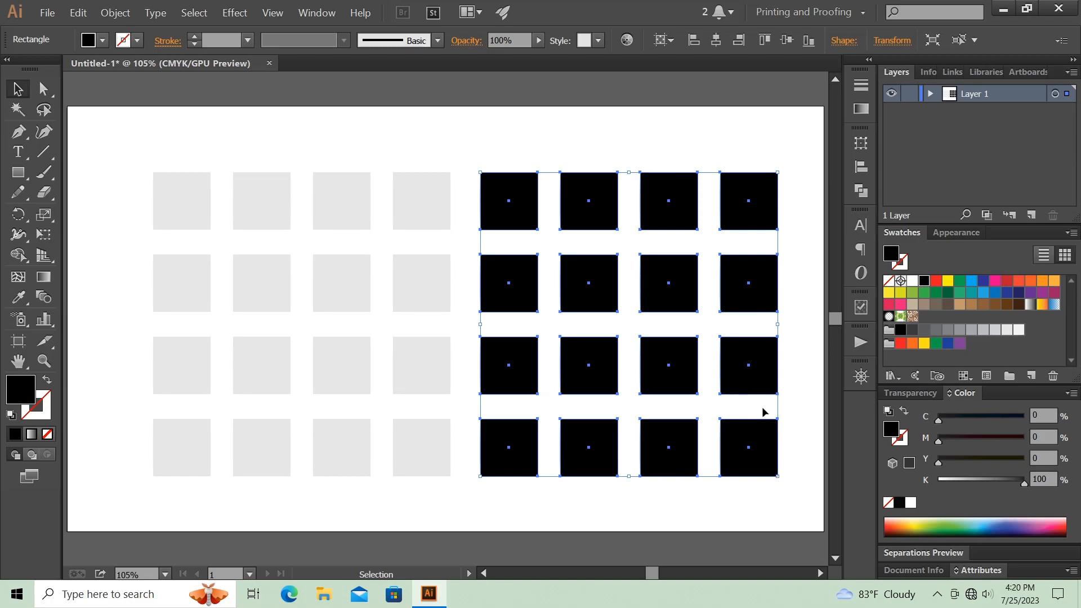
- Move the black grid onto the gray grid and scale it down around its center to a small grid in the middle
left_click_drag(739, 360, 411, 355)
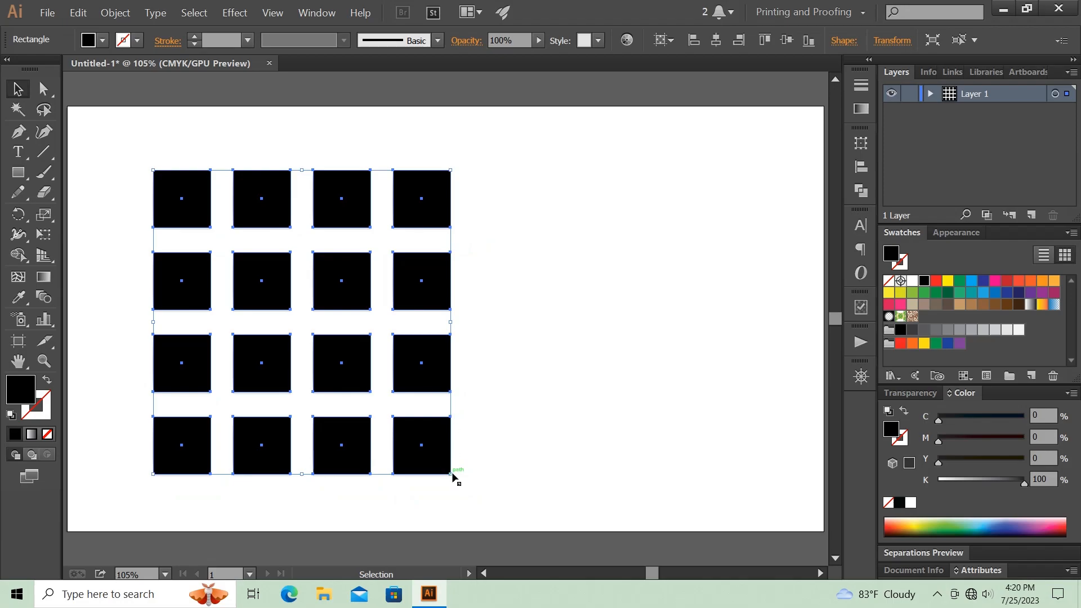
left_click_drag(453, 476, 340, 337)
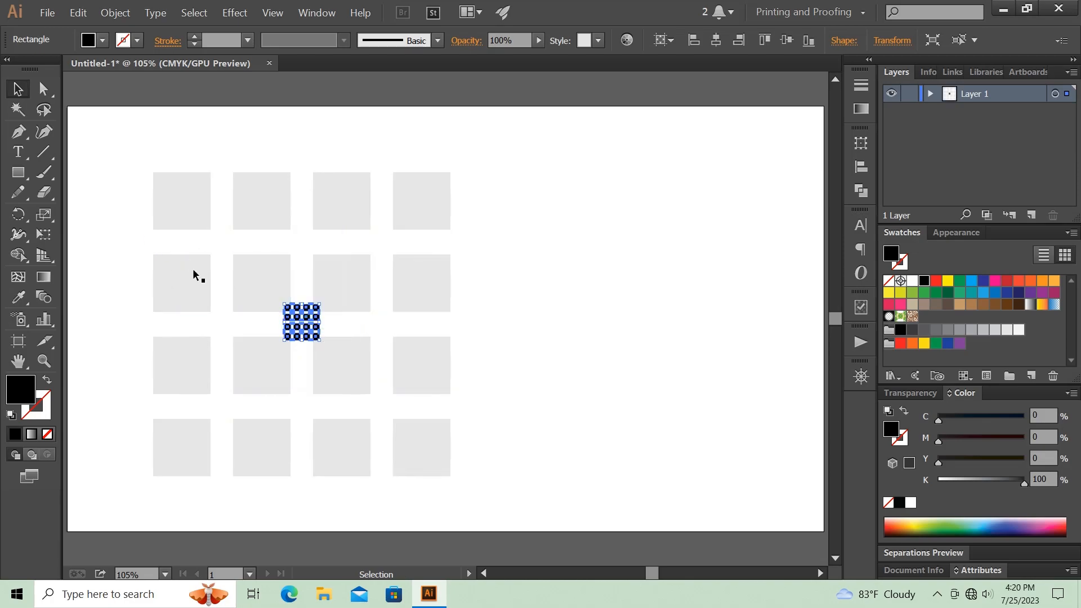
left_click(133, 228)
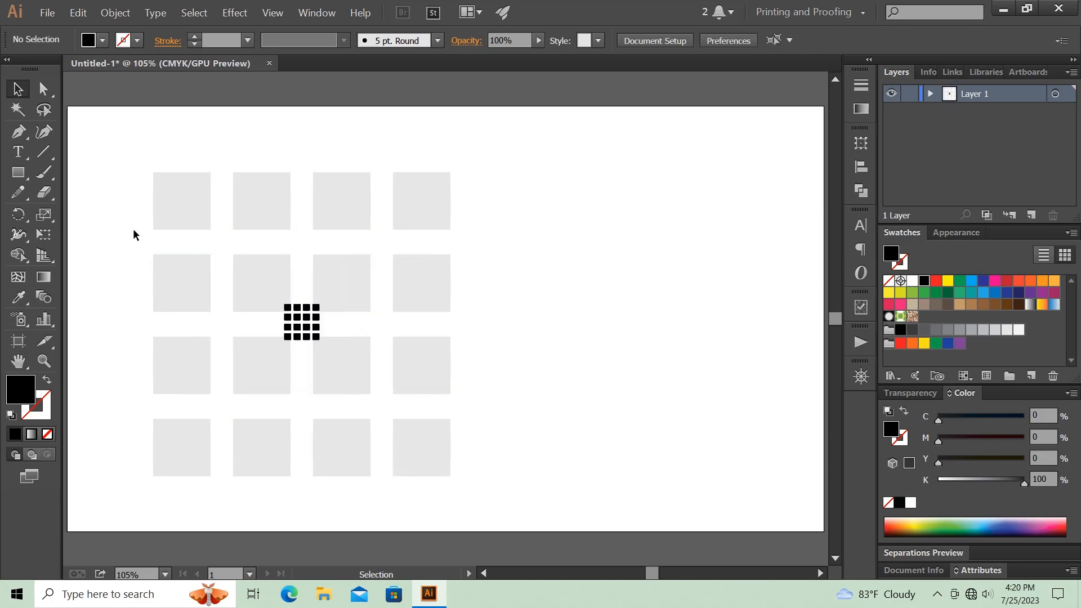
- Move both grids together horizontally toward the middle of the artboard
left_click_drag(125, 202, 377, 361)
left_click_drag(304, 321, 435, 321)
left_click(216, 250)
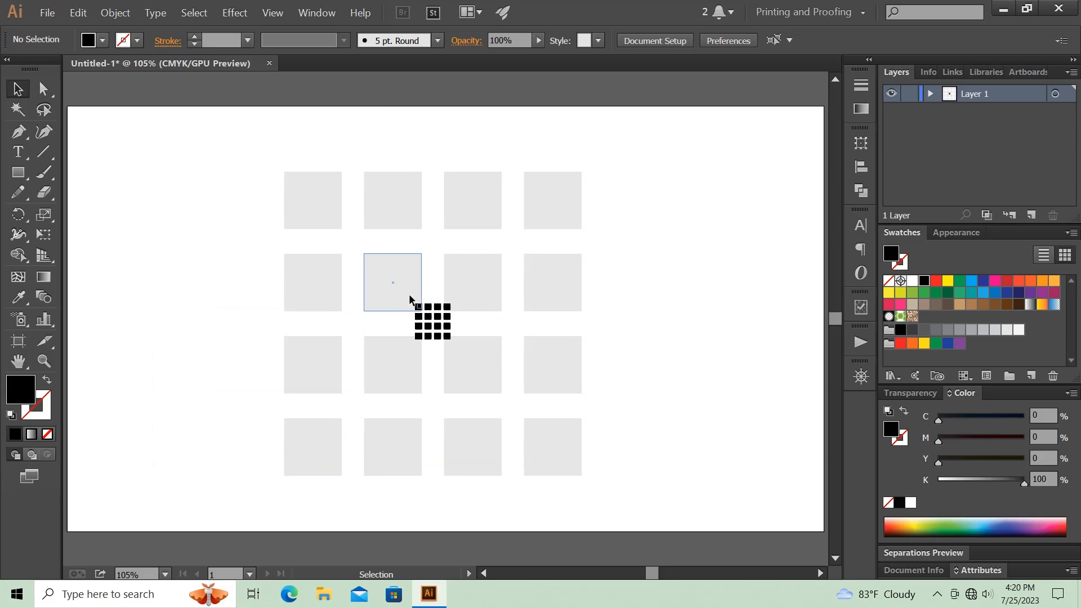
- Bring the large gray grid to the front of the small black grid
left_click(545, 285)
right_click(549, 288)
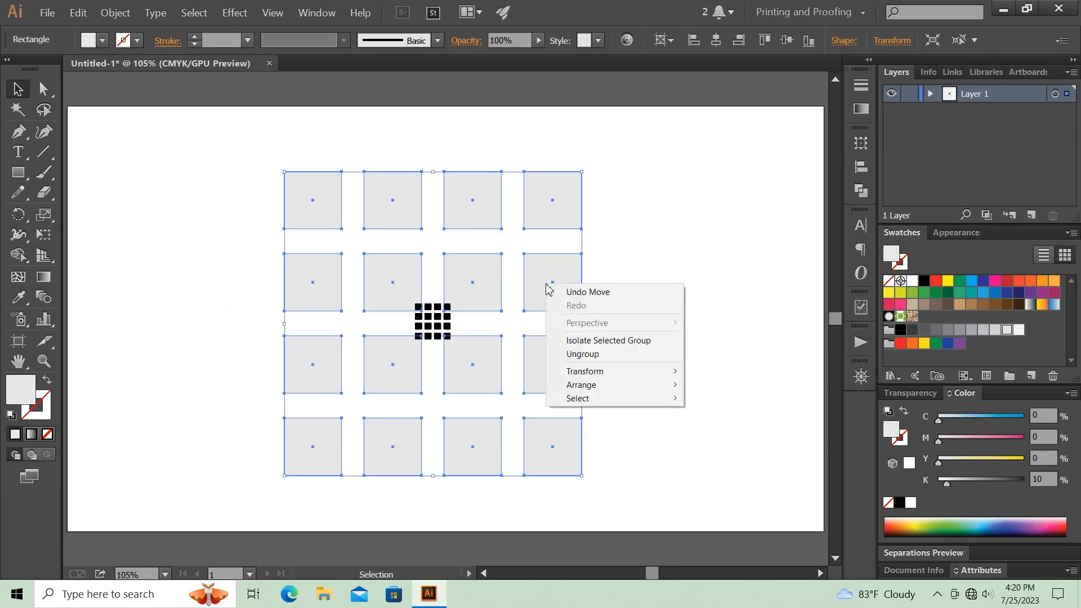
mouse_move(638, 387)
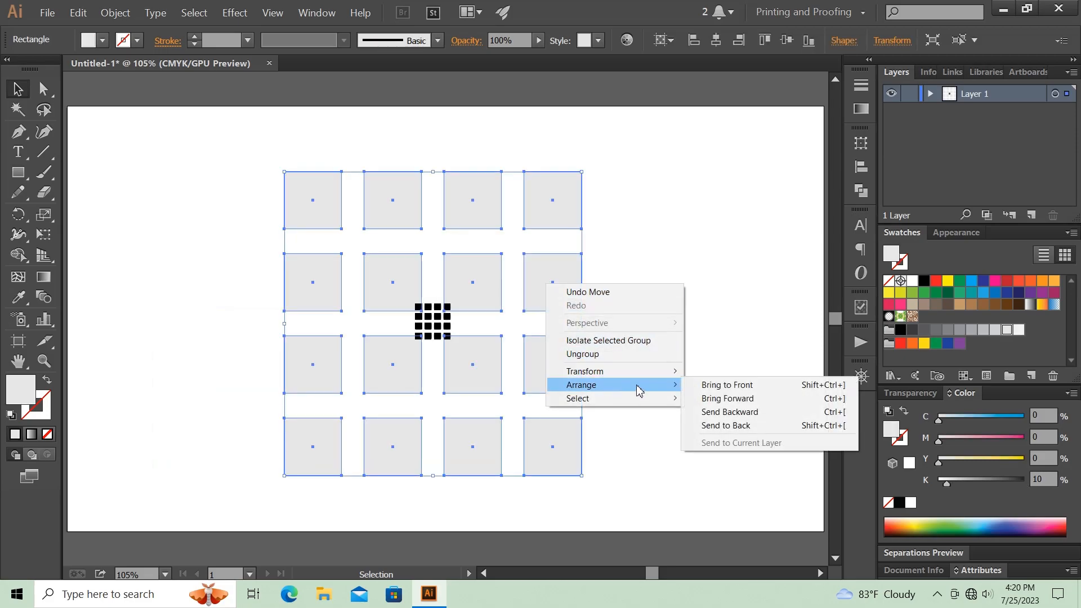
left_click(698, 387)
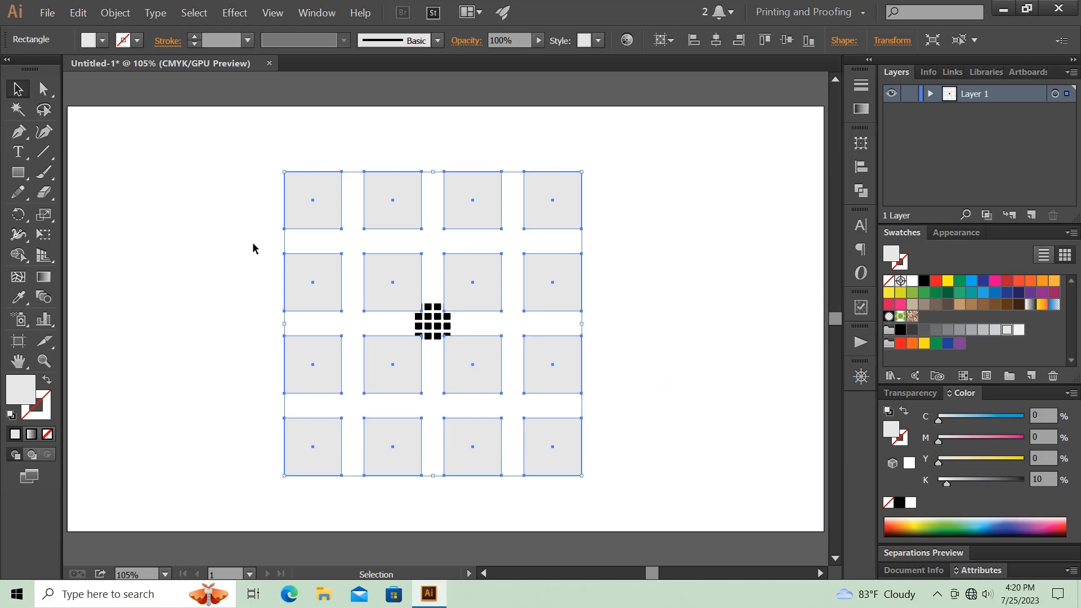
left_click(226, 231)
- Make a blend between the large gray grid and the small black grid
left_click_drag(255, 191, 513, 364)
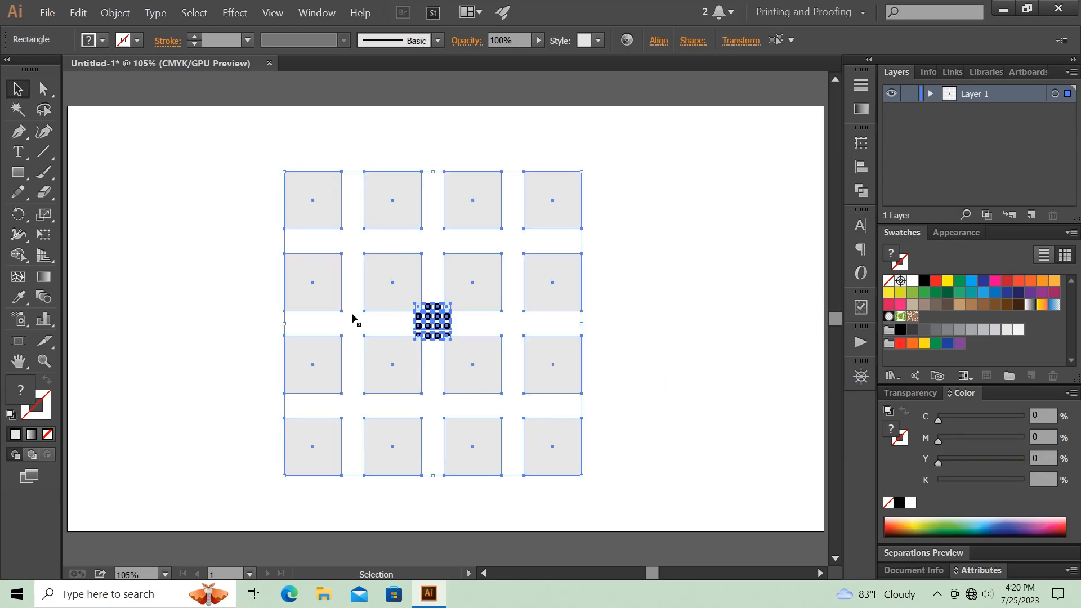
left_click(116, 13)
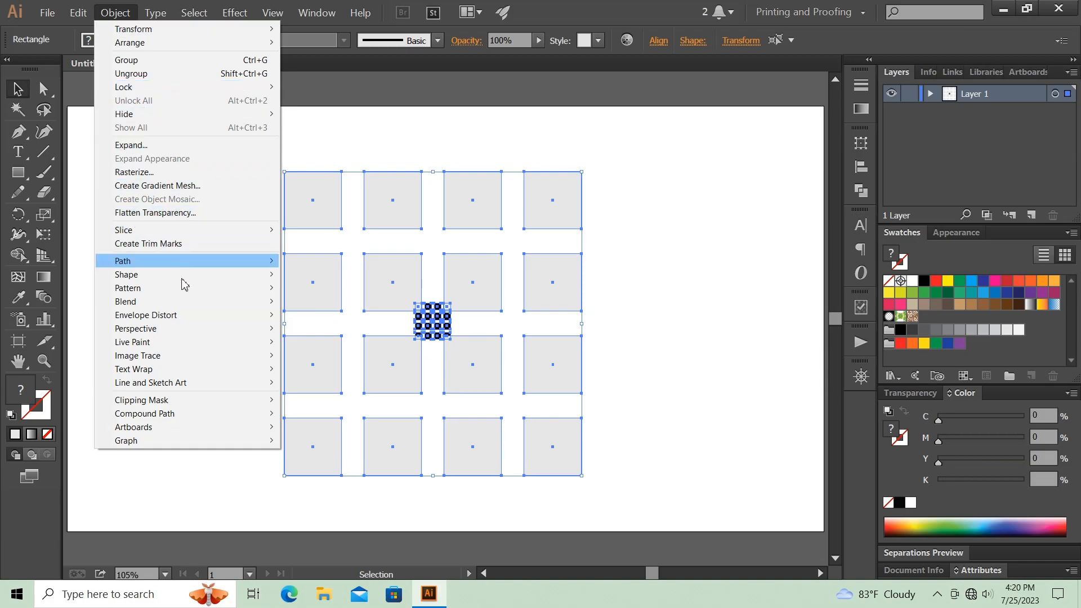
mouse_move(224, 298)
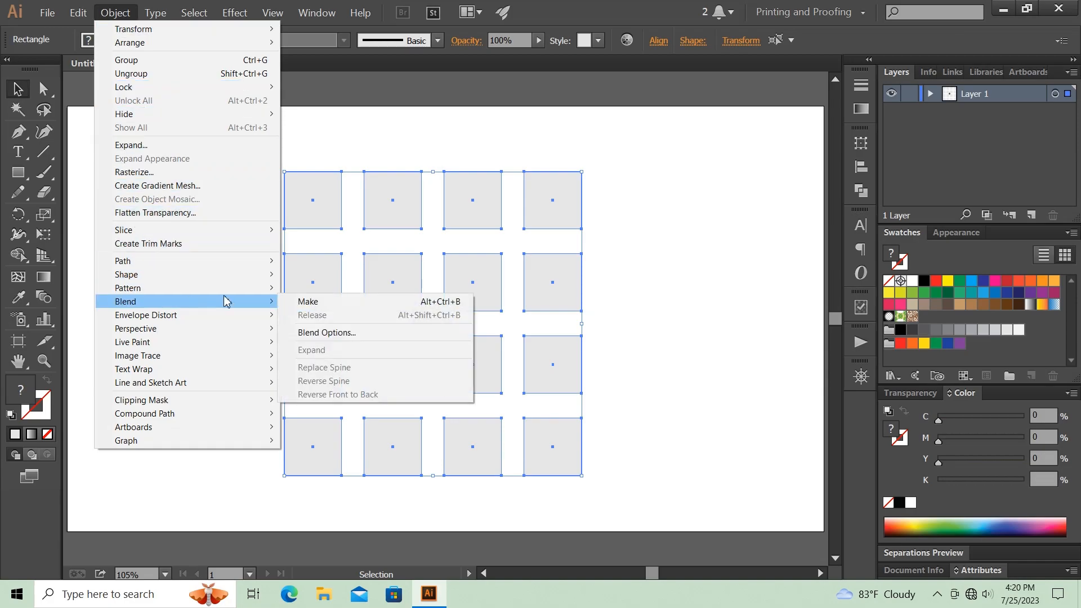
left_click(321, 305)
- Set the blend spacing to a Specified Distance of 1 pt with Preview enabled
left_click(115, 13)
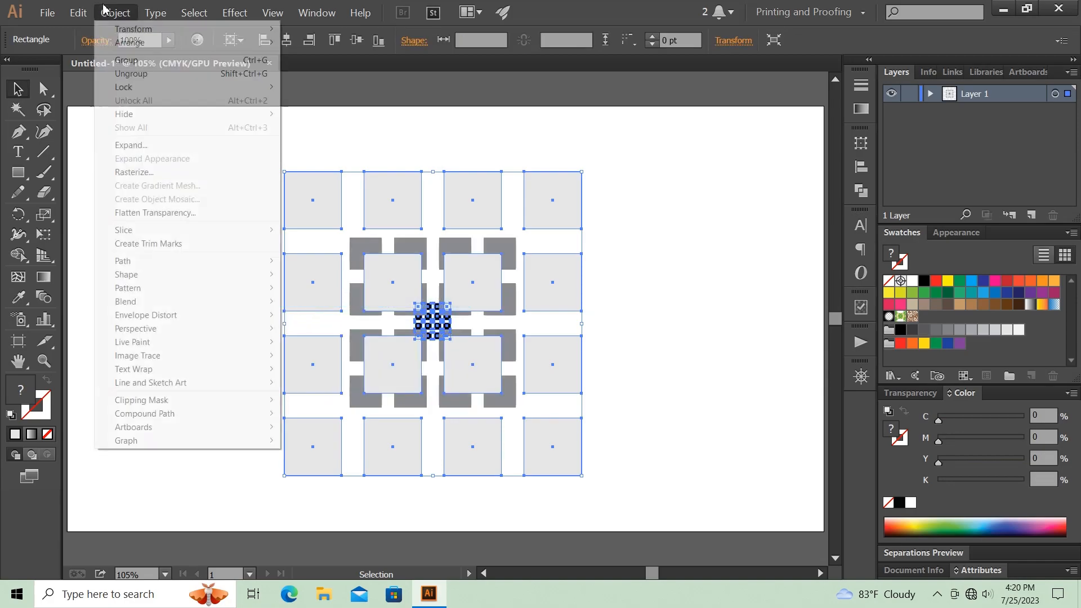
mouse_move(228, 304)
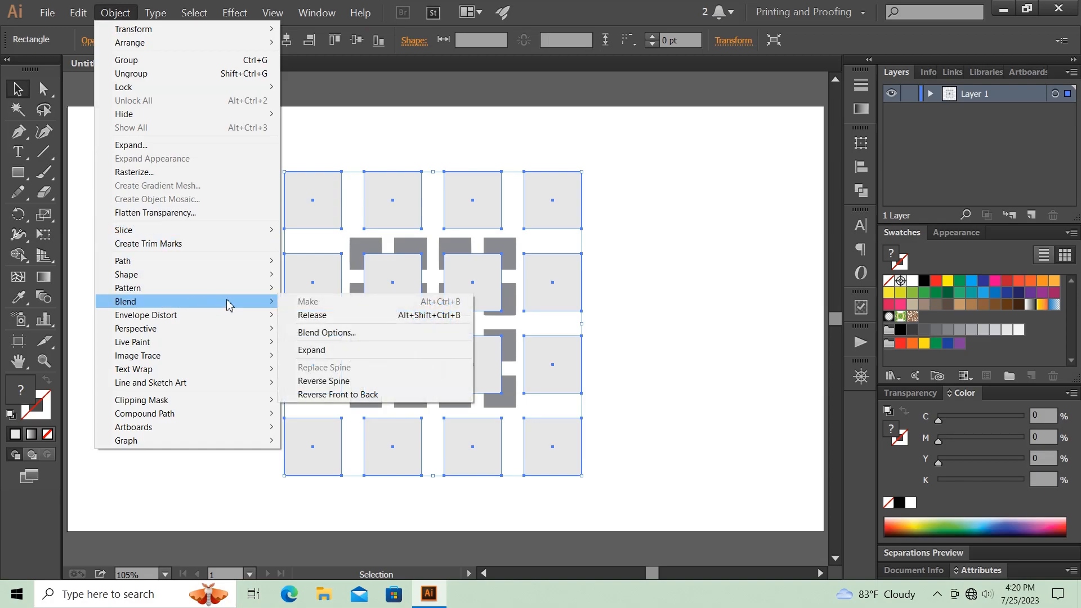
left_click(327, 333)
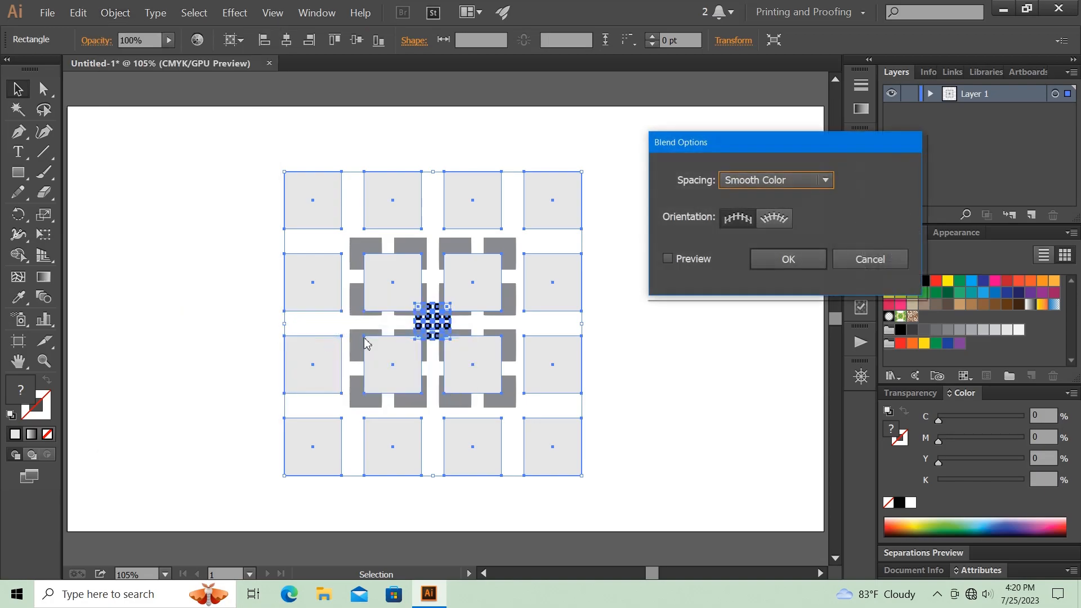
left_click(669, 262)
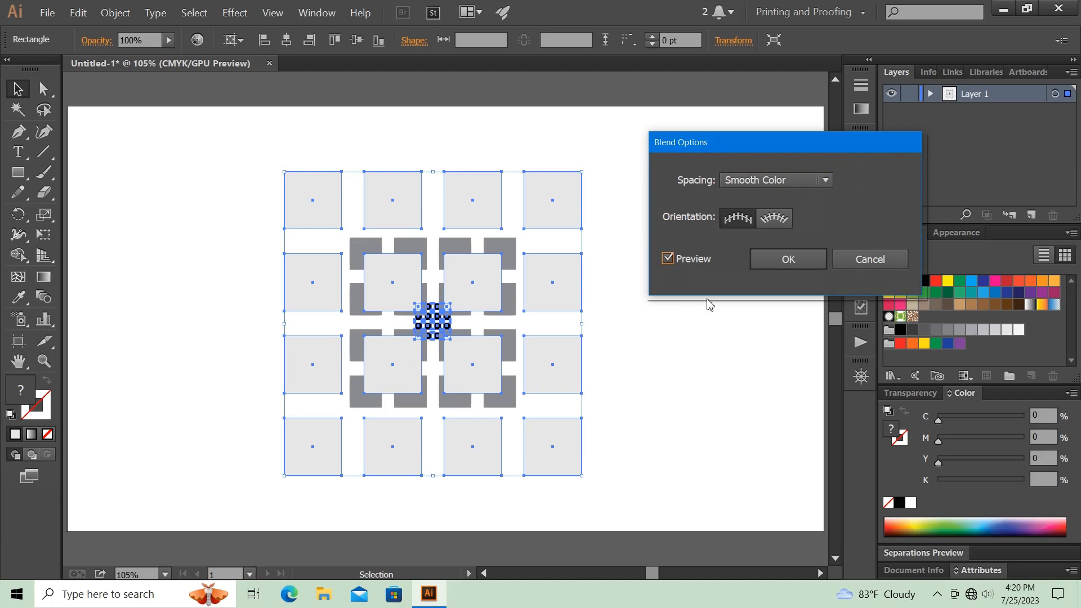
left_click(769, 179)
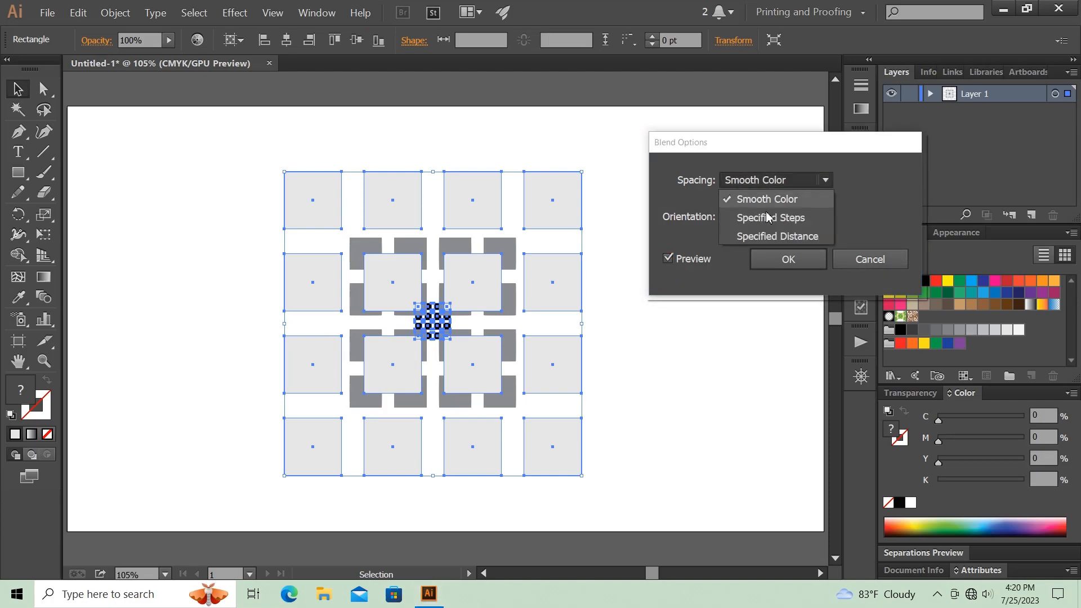
left_click(777, 236)
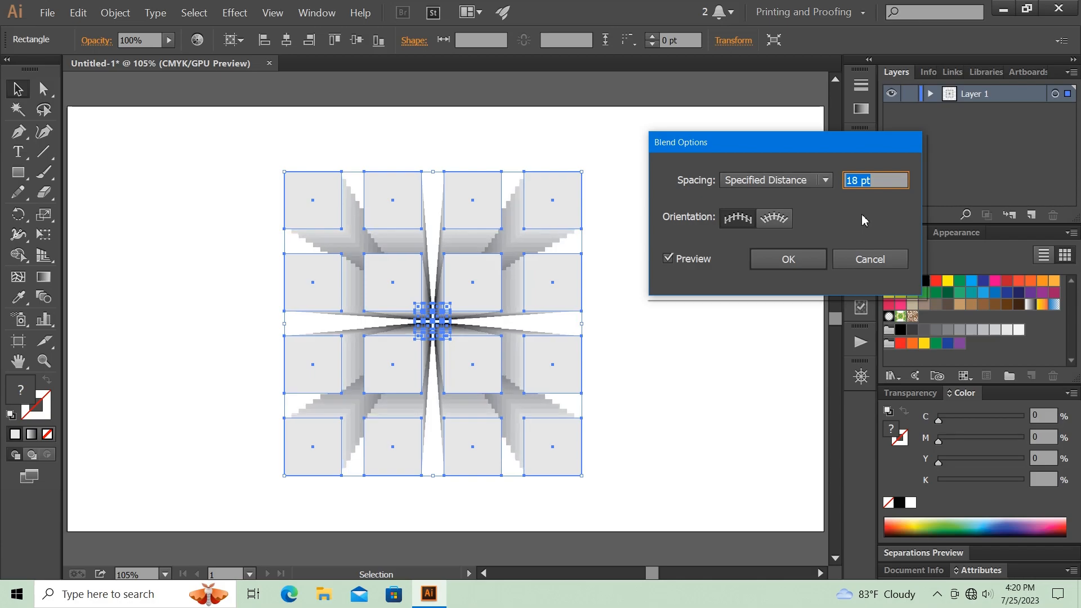
key("Down")
key("Down")
key("Down")
key("Down")
key("Down")
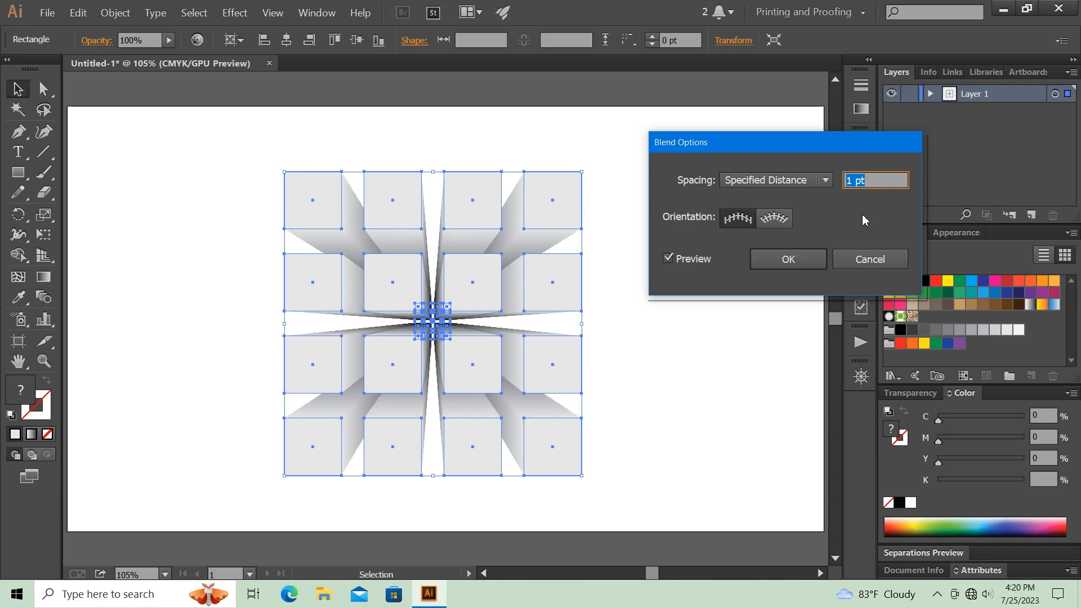
left_click(793, 267)
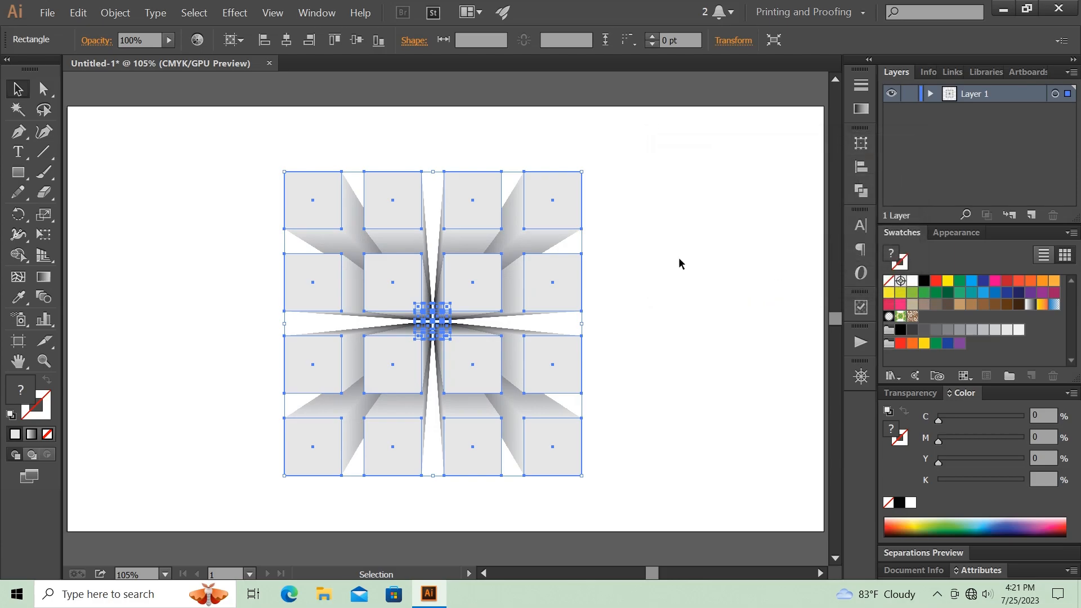
left_click(679, 259)
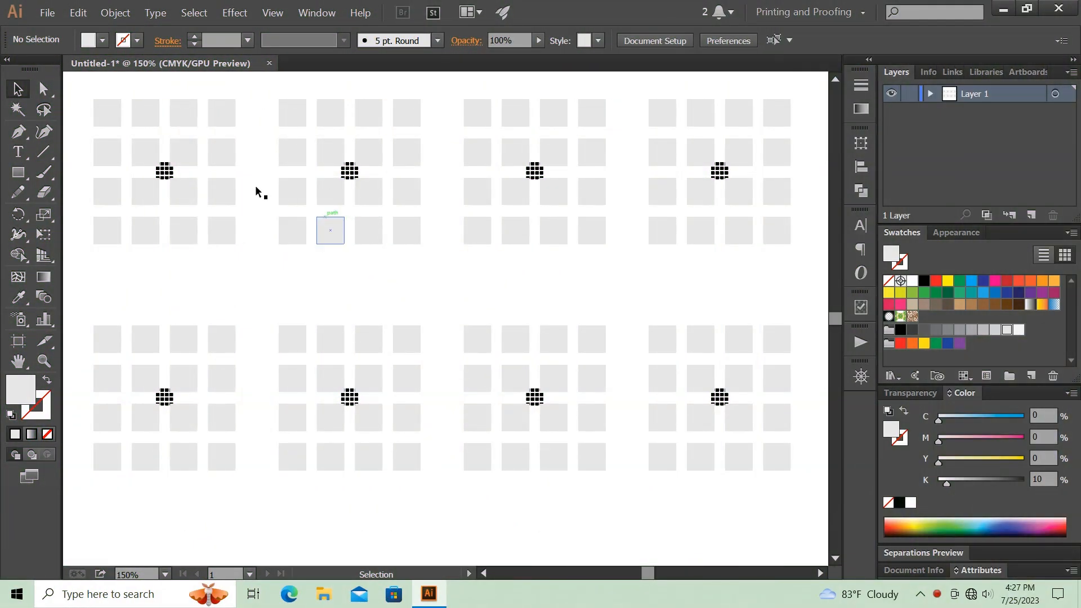
- Move the first upper set's small black grid down to the bottom center of its gray grid and blend the two
left_click(167, 171)
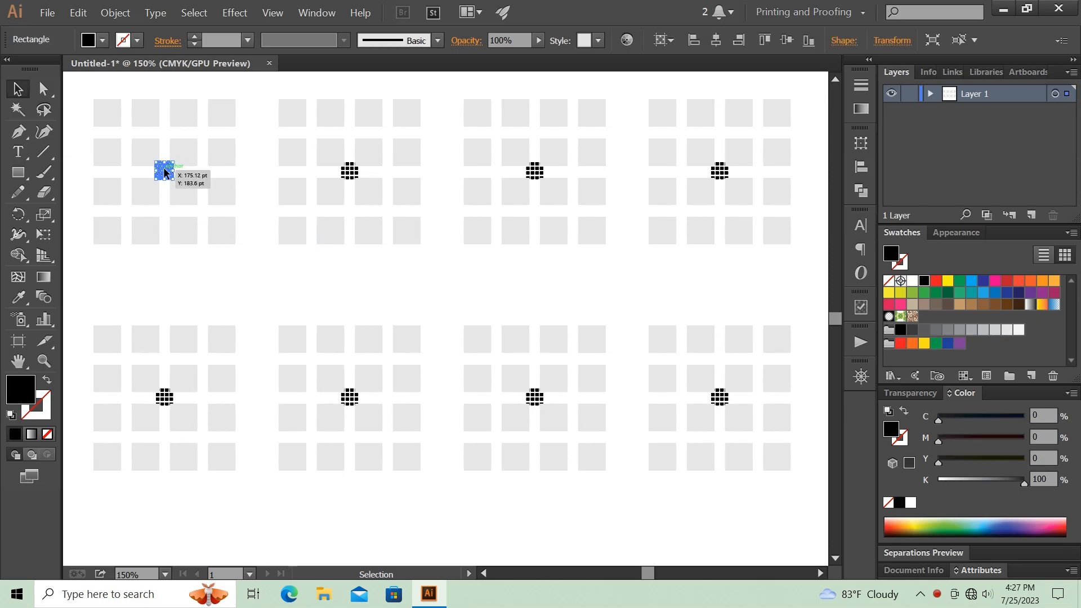
left_click_drag(163, 172, 144, 187)
left_click(115, 12)
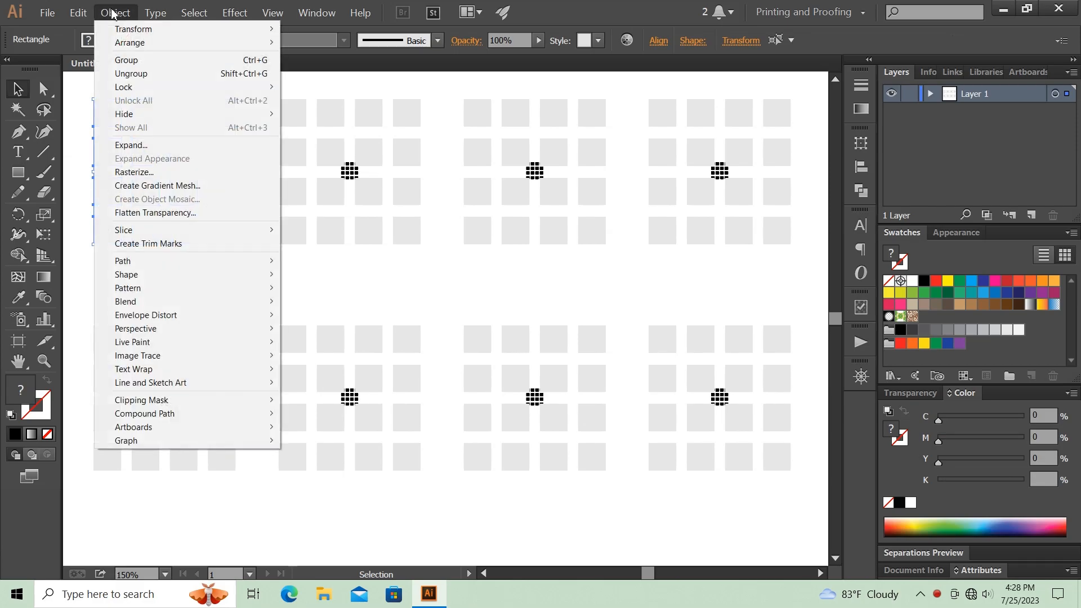
mouse_move(187, 306)
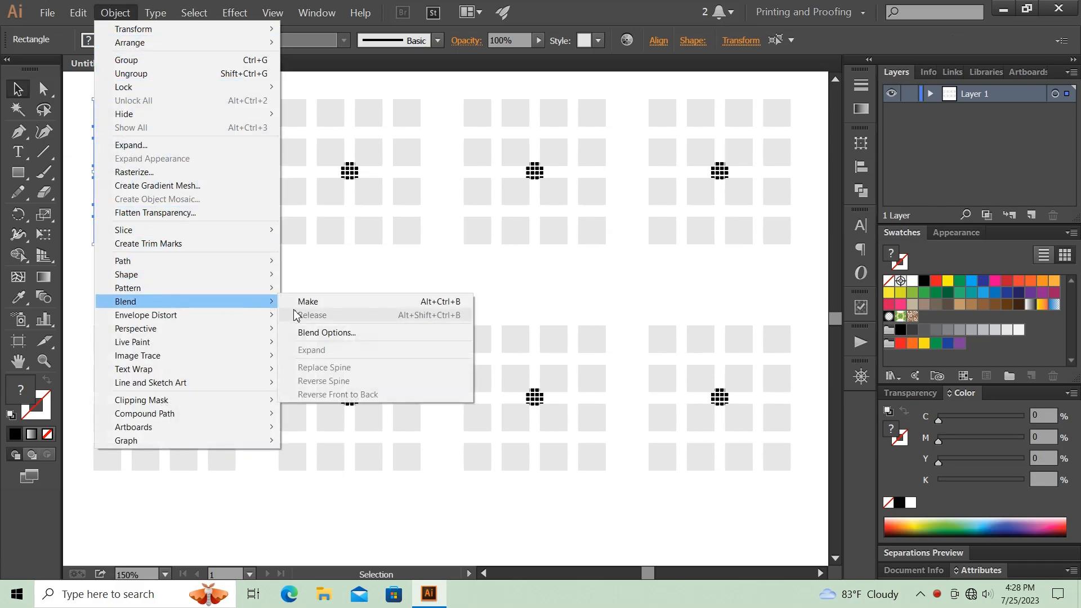
left_click(310, 300)
left_click(266, 278)
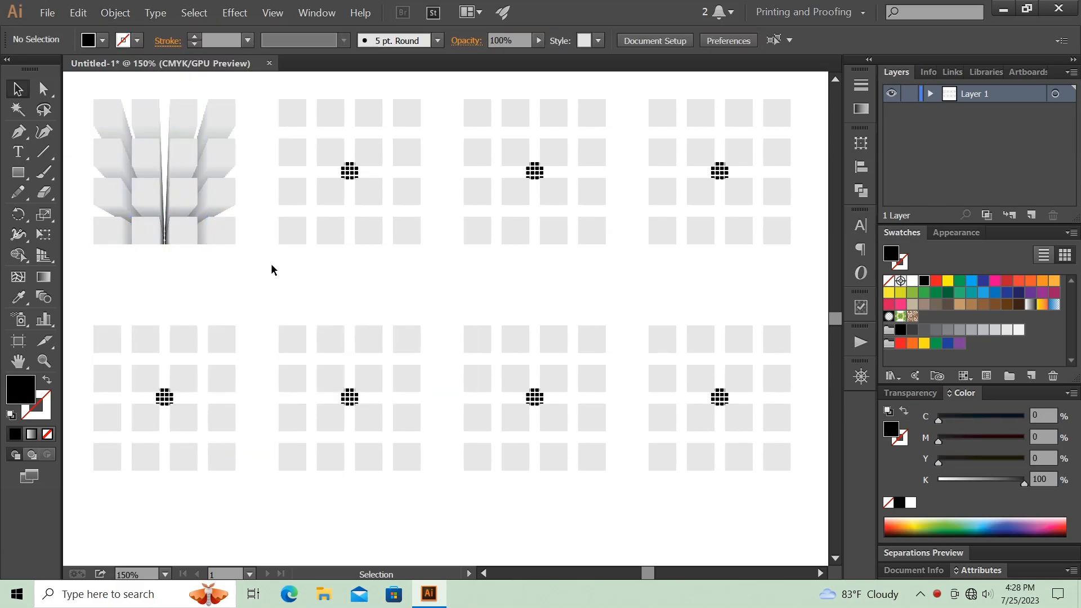
- Move the second upper set's small black grid onto its gray grid's bottom-left square and blend the two grids
left_click(350, 172)
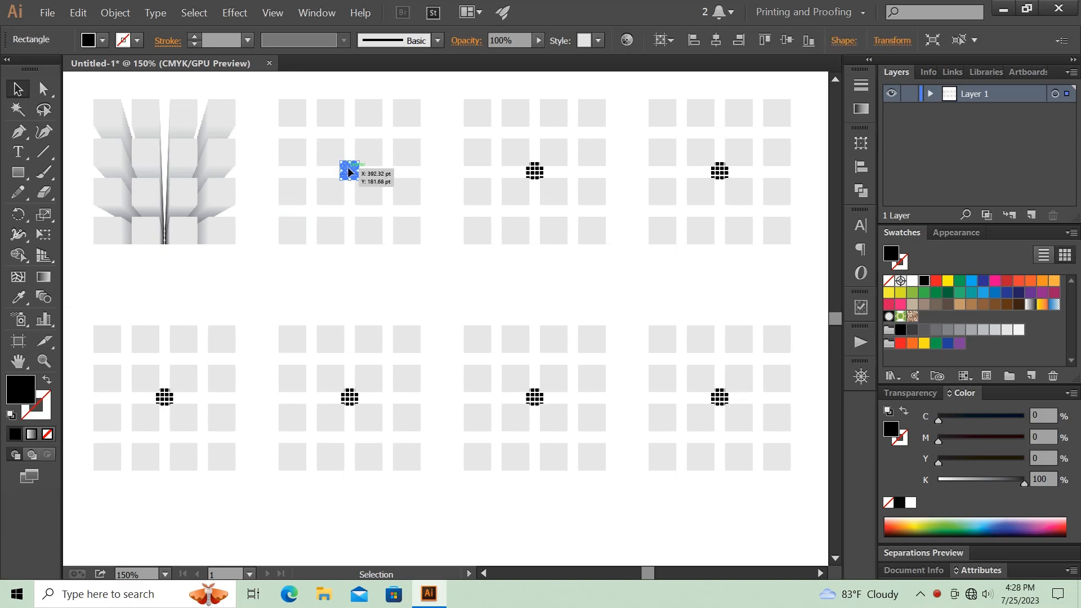
left_click_drag(350, 172, 293, 222)
left_click_drag(259, 177, 340, 248)
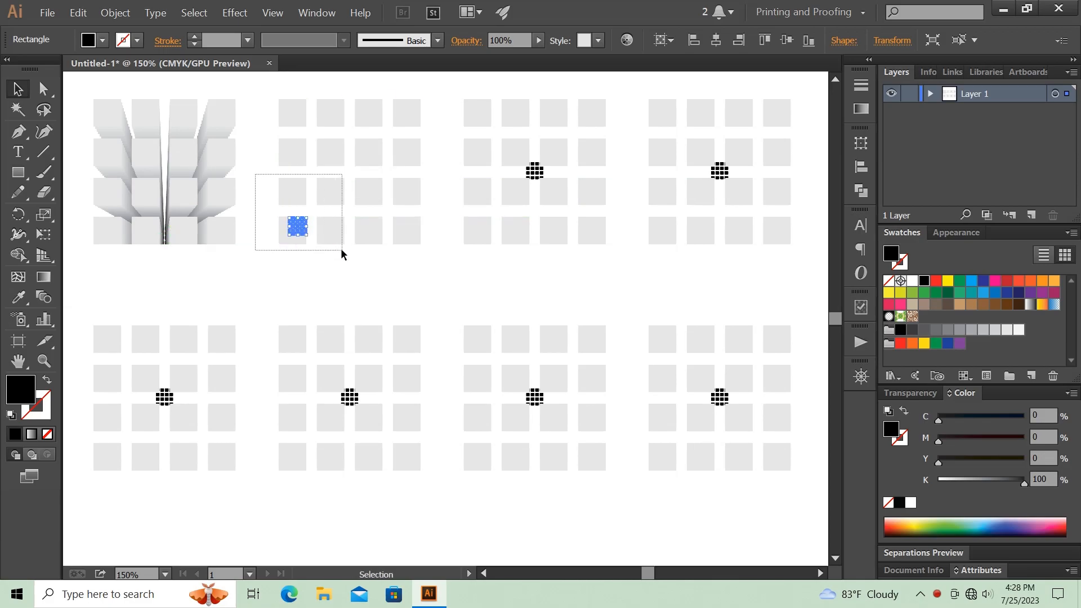
left_click(115, 14)
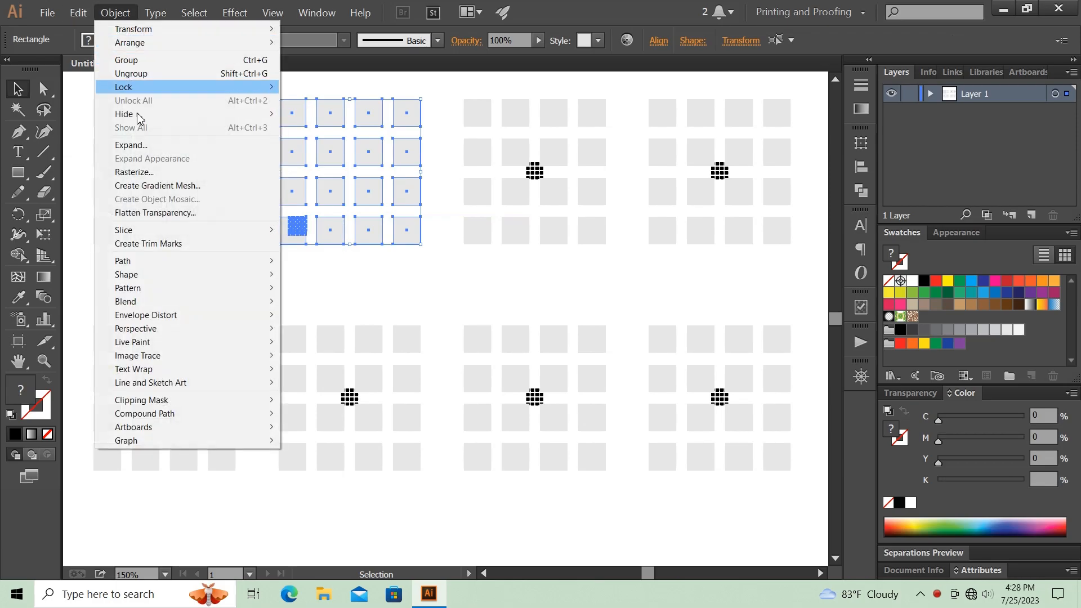
mouse_move(236, 303)
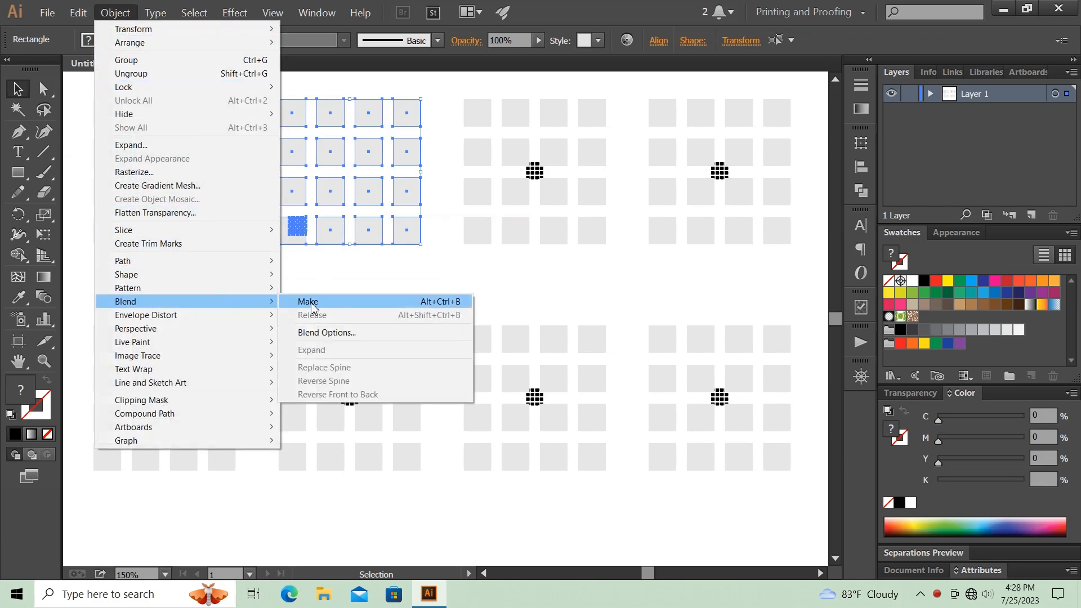
left_click(307, 301)
left_click(329, 268)
- Move the third upper set's small black grid onto its gray grid's bottom-right square and blend the two grids
left_click_drag(532, 171, 590, 229)
left_click(591, 191)
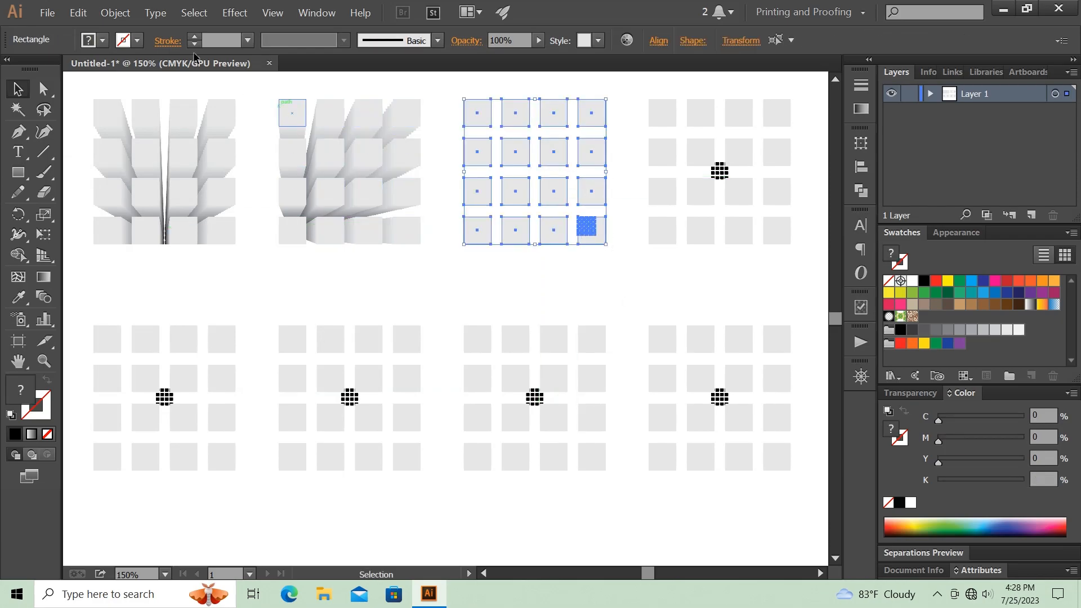
left_click(115, 12)
mouse_move(230, 306)
left_click(316, 302)
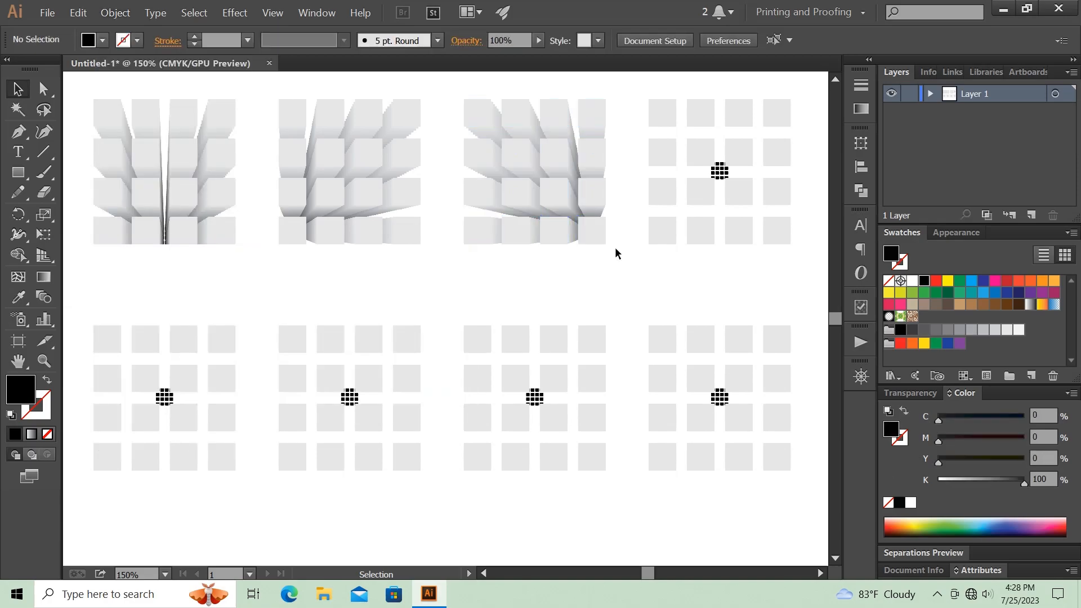
- Move the fourth upper set's small black grid onto its gray grid's top-left square and blend the two grids
left_click_drag(719, 171, 667, 116)
left_click_drag(630, 75, 806, 258)
left_click(116, 12)
mouse_move(251, 299)
left_click(341, 301)
left_click(397, 281)
- Move the first lower set's small black grid above the top center of its gray grid and blend the two
left_click_drag(165, 396, 217, 414)
left_click(115, 13)
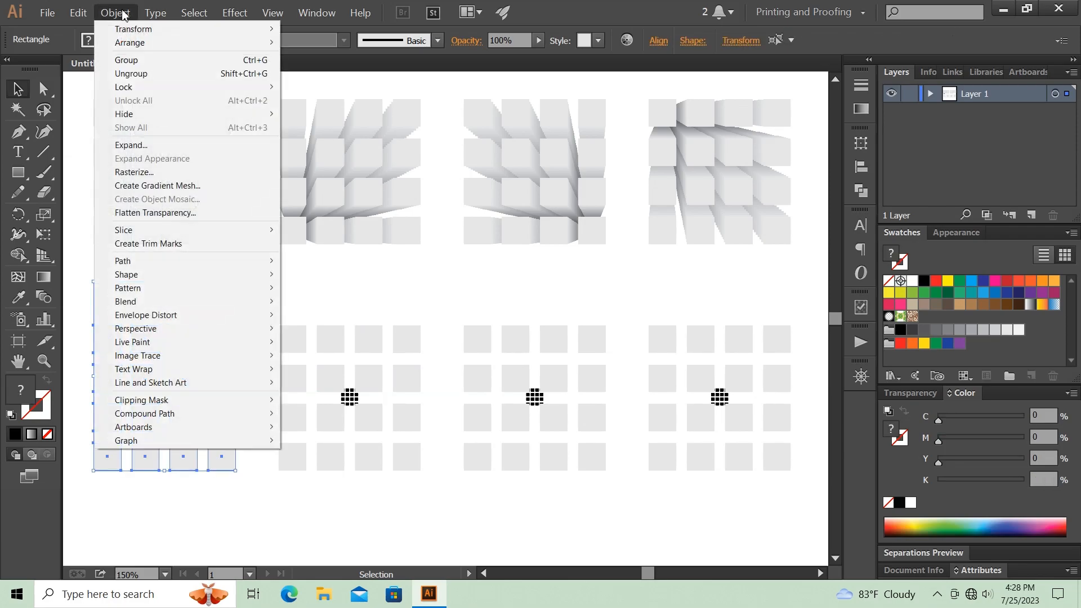
mouse_move(198, 302)
left_click(290, 306)
left_click(275, 282)
- Move the second lower set's small black grid outside its gray grid's bottom-left corner and blend the two
left_click_drag(350, 397, 250, 509)
left_click_drag(298, 420, 298, 419)
left_click(429, 476)
left_click_drag(436, 461, 244, 517)
left_click(116, 13)
mouse_move(169, 302)
left_click(303, 310)
left_click(414, 294)
- Move the third lower set's small black grid outside its gray grid's bottom-right corner and blend the two
left_click_drag(538, 401, 639, 534)
left_click_drag(453, 424, 636, 545)
left_click(115, 13)
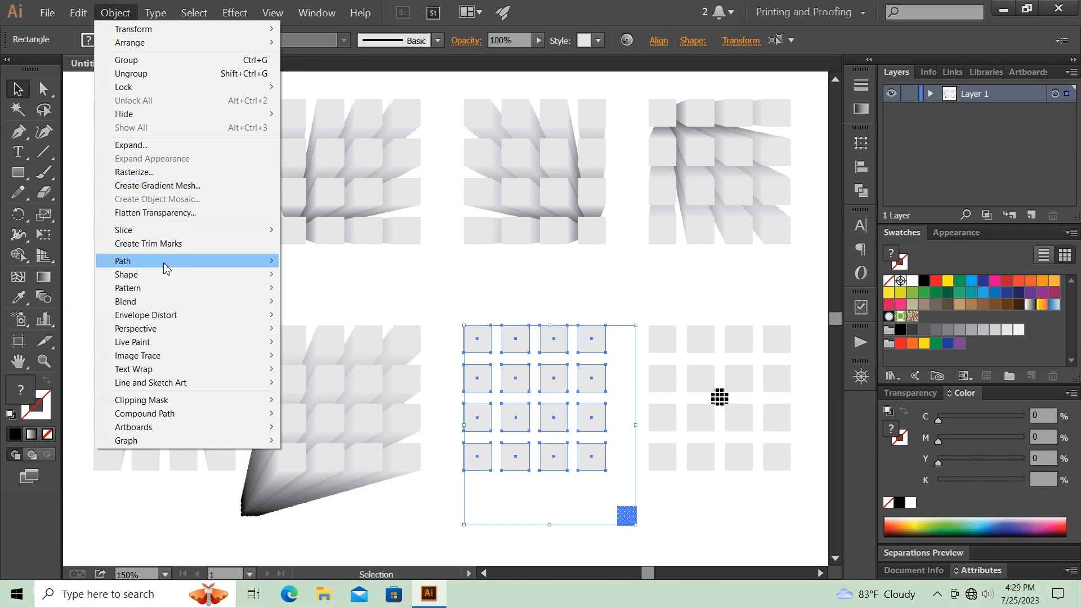
mouse_move(181, 299)
left_click(308, 302)
left_click(535, 309)
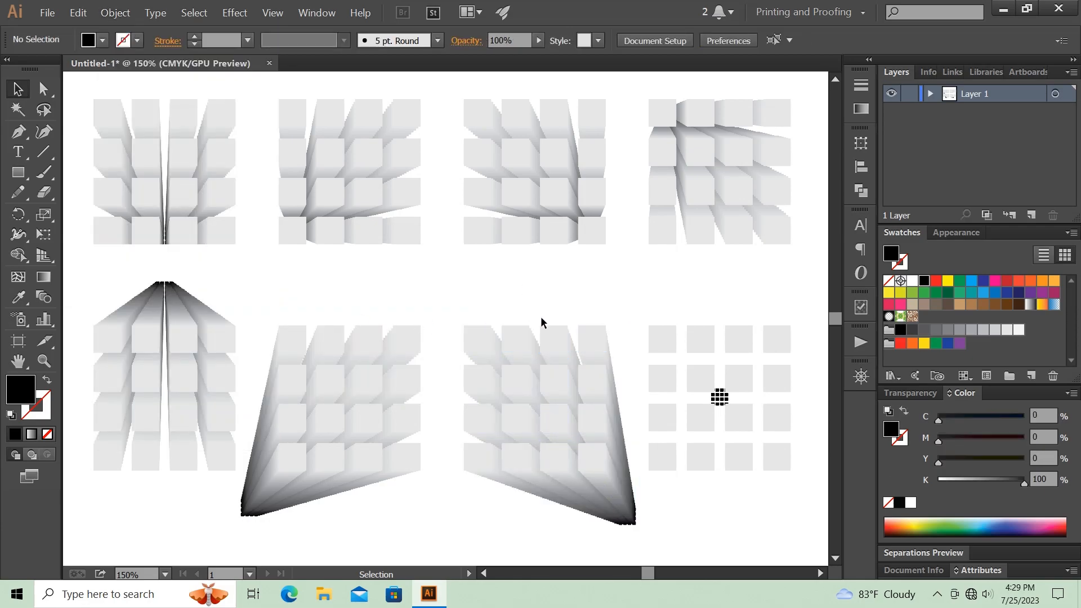
- Move the fourth lower set's small black grid far right of its gray grid, level with the top row, and blend the two
left_click_drag(736, 507, 521, 492)
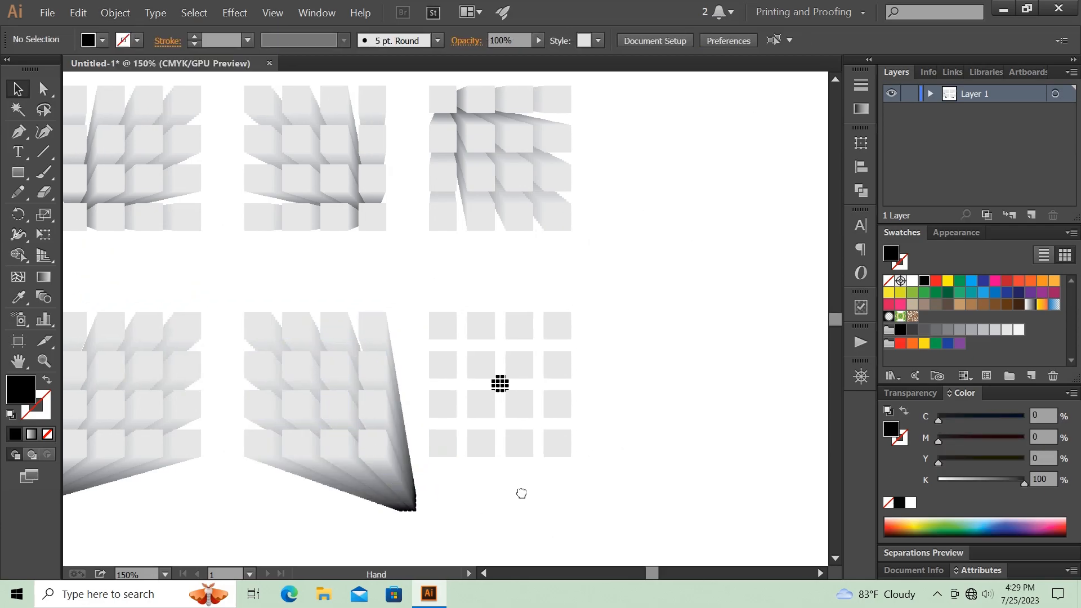
left_click(500, 385)
left_click_drag(500, 385, 777, 322)
left_click_drag(475, 290, 789, 389)
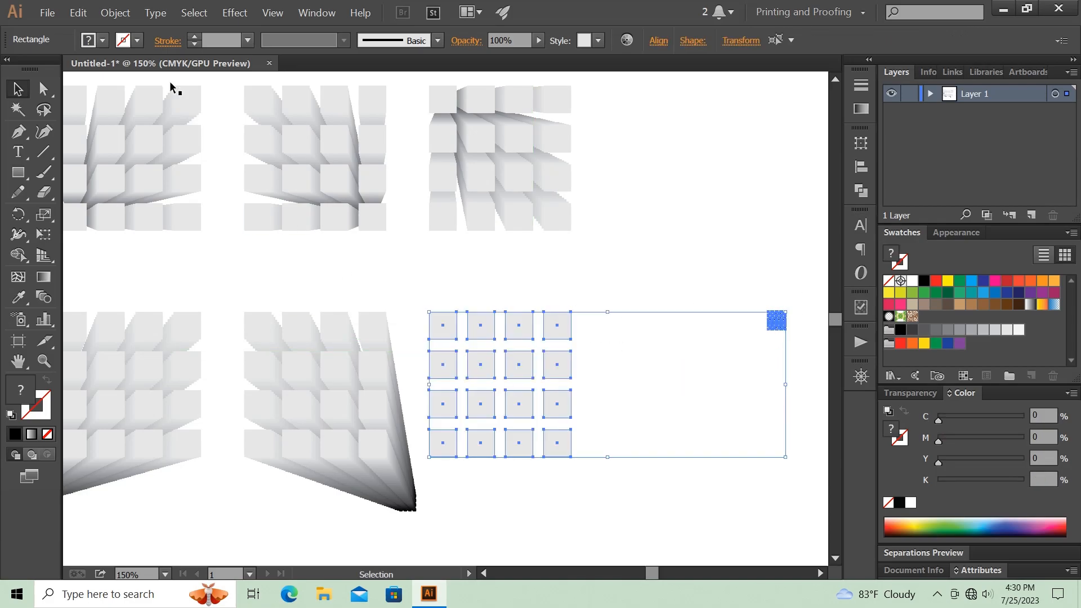
left_click(115, 12)
mouse_move(169, 302)
left_click(317, 300)
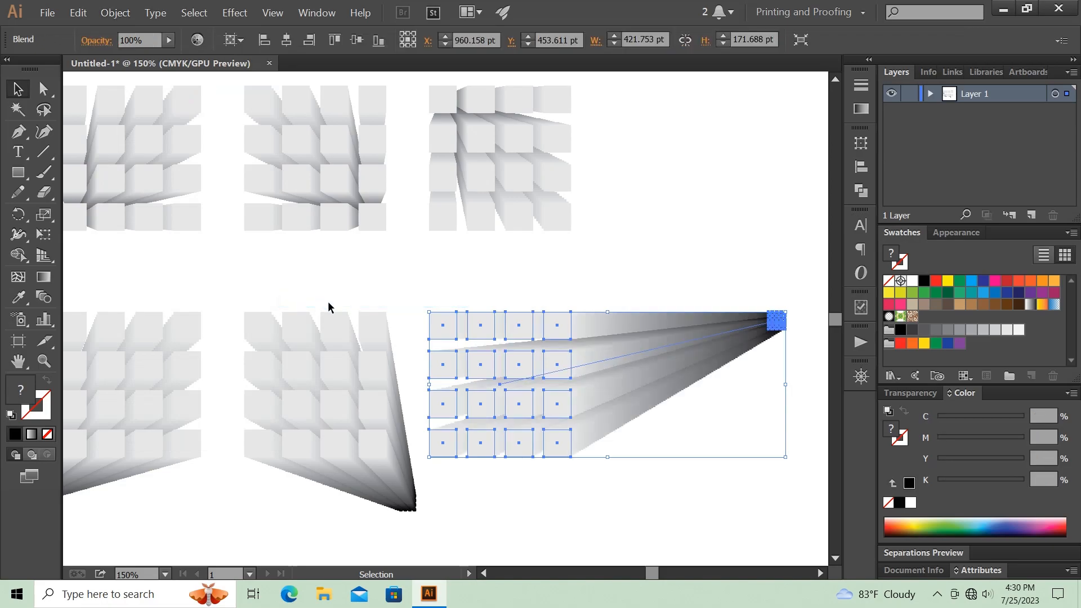
left_click(678, 275)
key("ctrl+minus")
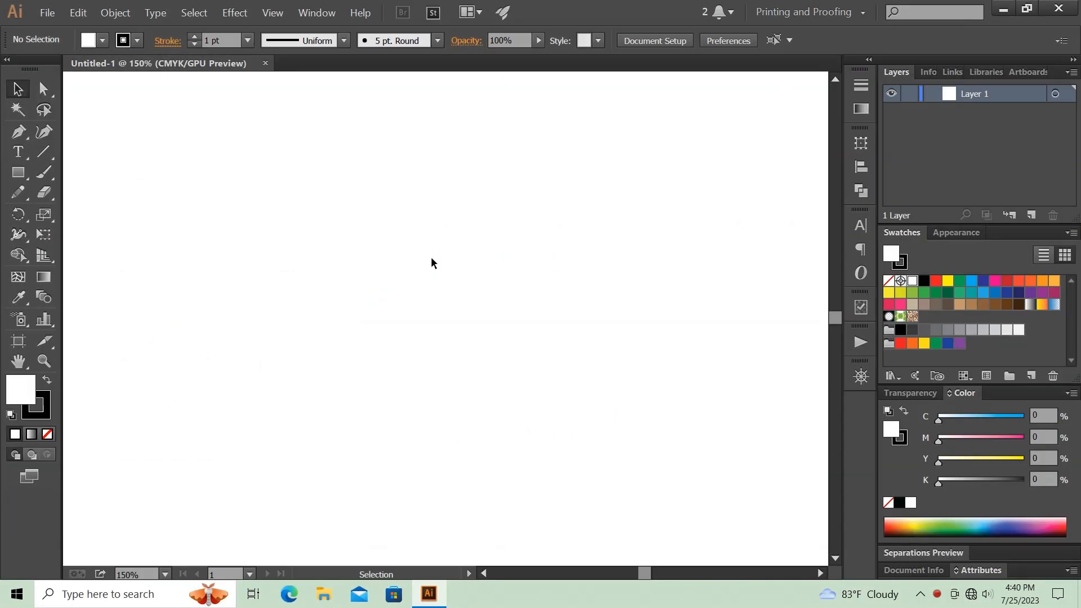
- Draw a large square in the middle of the empty document with a 1 pt black stroke and no fill
left_click(18, 173)
left_click_drag(225, 150, 570, 494)
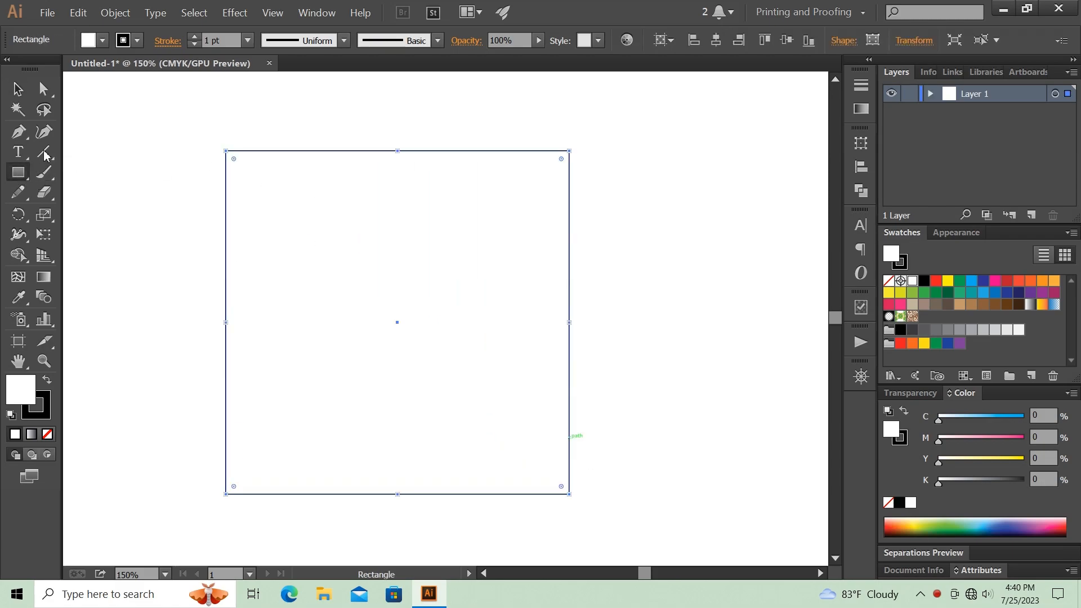
left_click(18, 89)
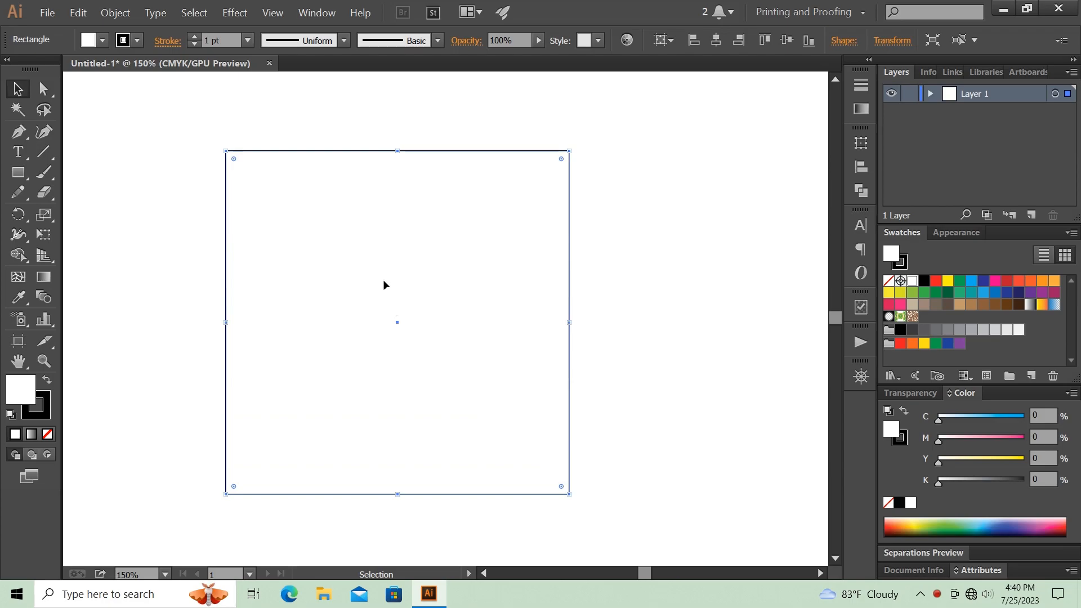
left_click(102, 42)
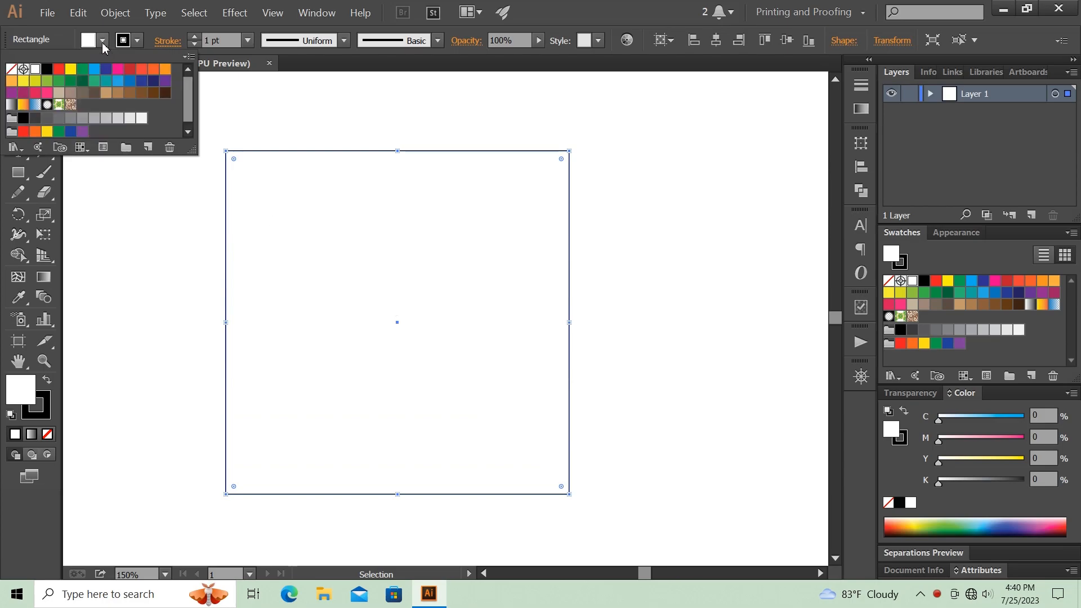
left_click(11, 69)
left_click(151, 227)
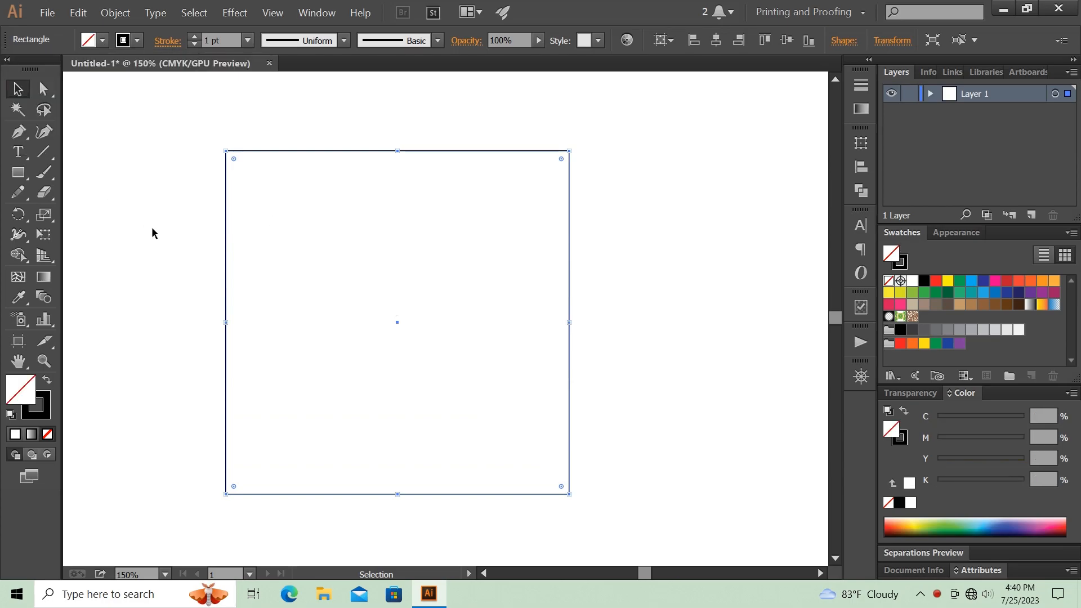
left_click(204, 192)
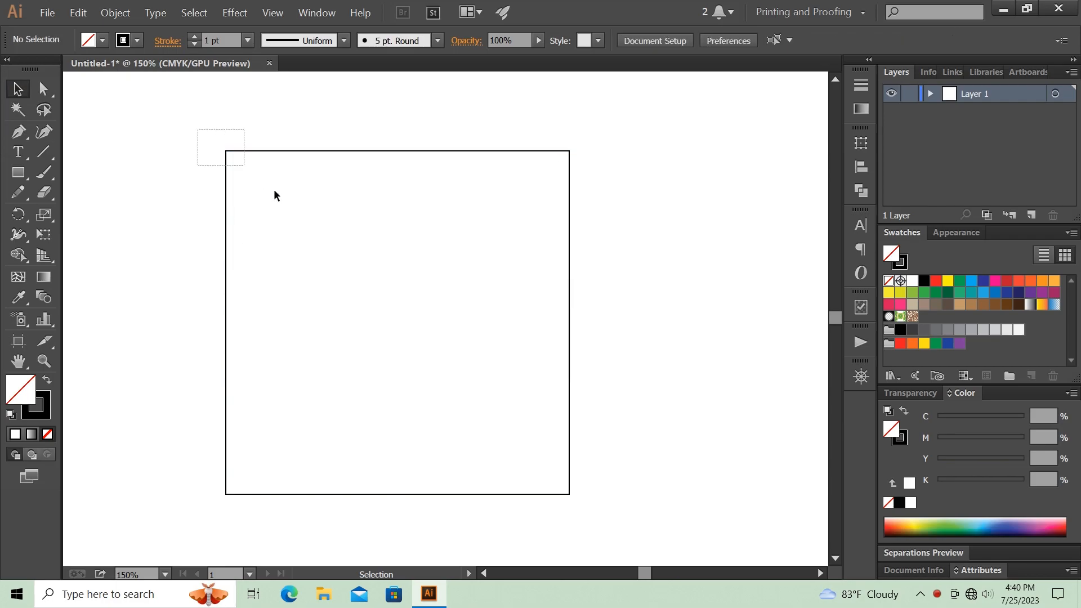
- Copy the square, paste it in front, and scale the copy about its center to 324 by 324 pt
key("ctrl+a")
left_click(108, 13)
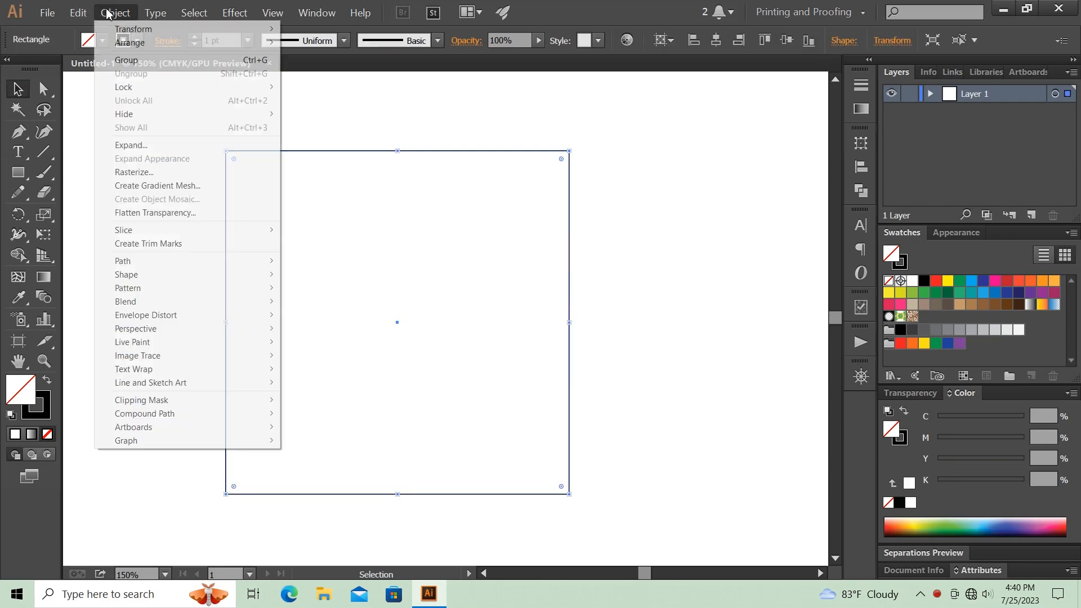
left_click(133, 74)
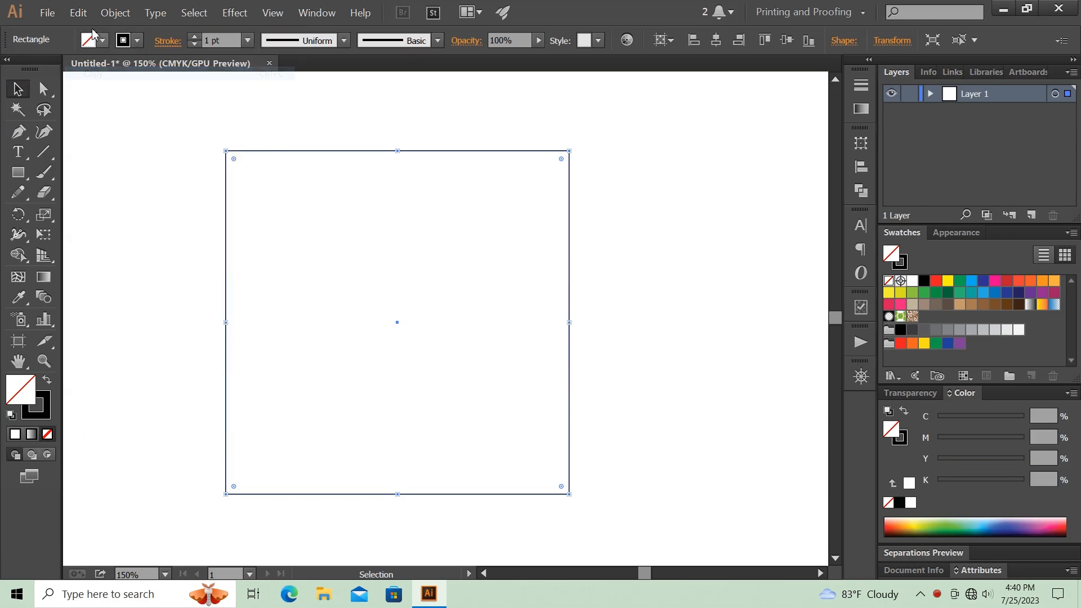
left_click(74, 12)
left_click(131, 106)
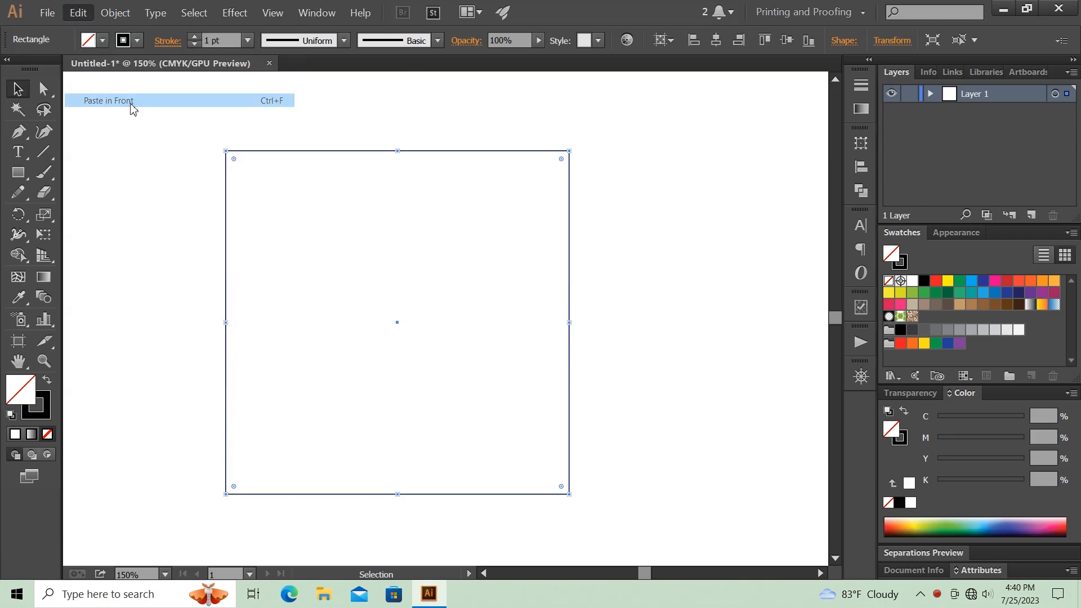
left_click_drag(568, 495, 535, 459)
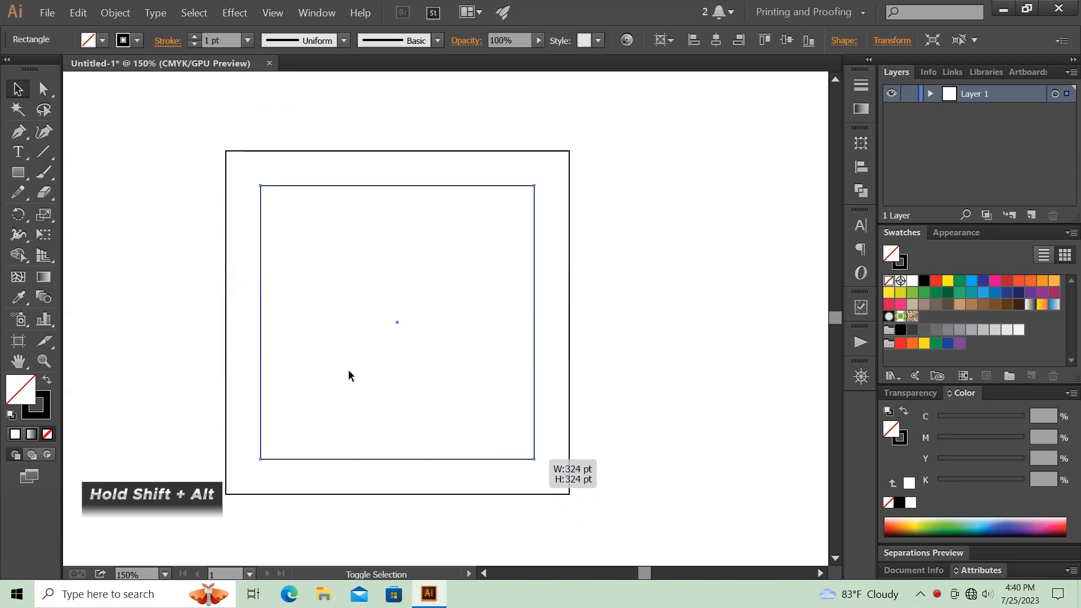
- Fill the frame area between the two squares with the 10% black gray swatch using the Shape Builder tool
left_click_drag(326, 331, 166, 273)
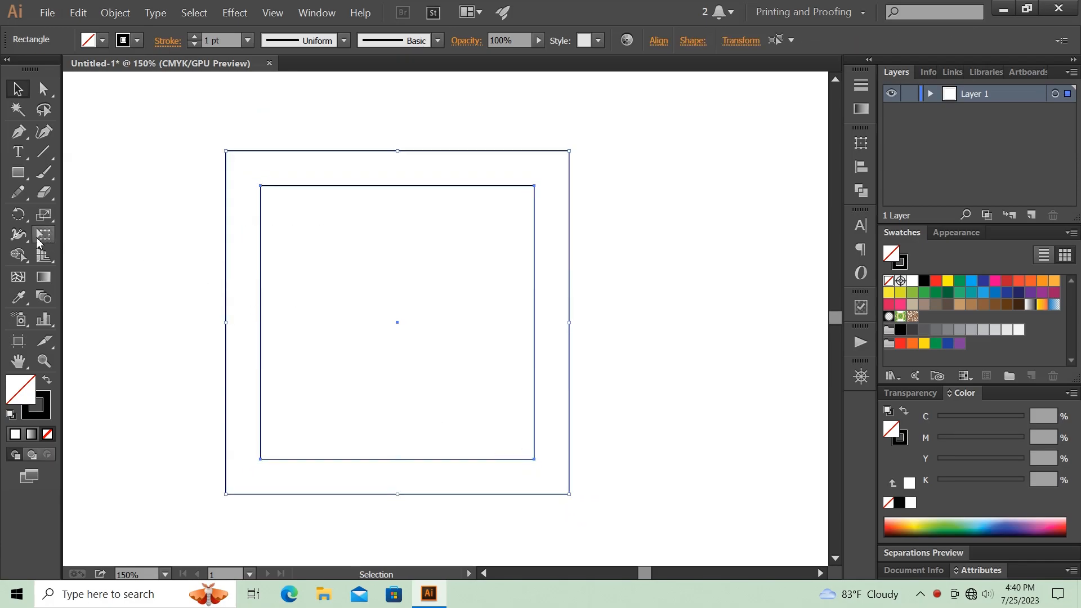
left_click(18, 256)
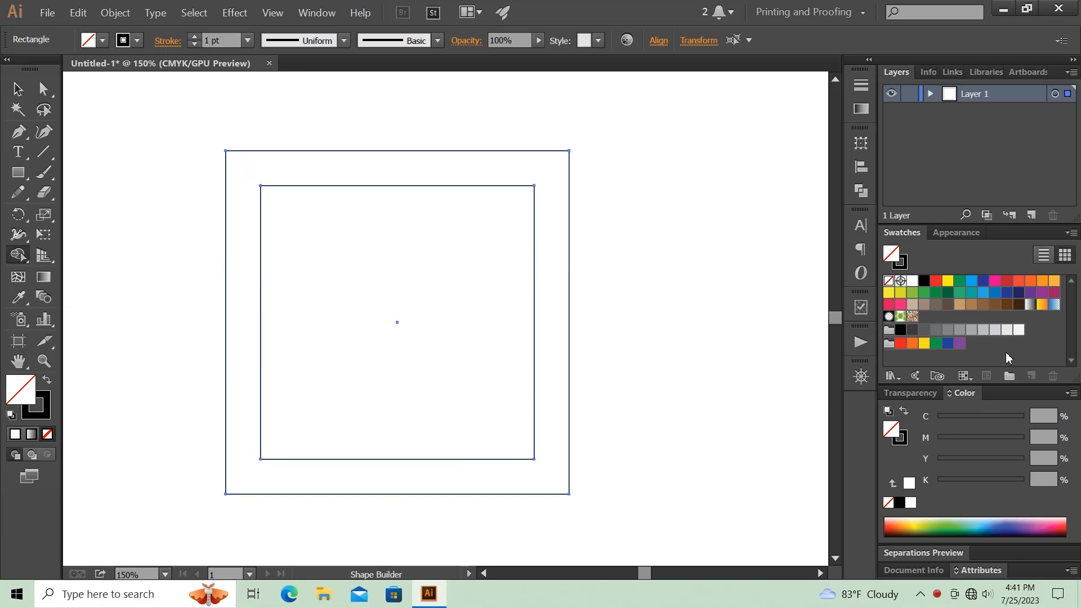
left_click(1006, 331)
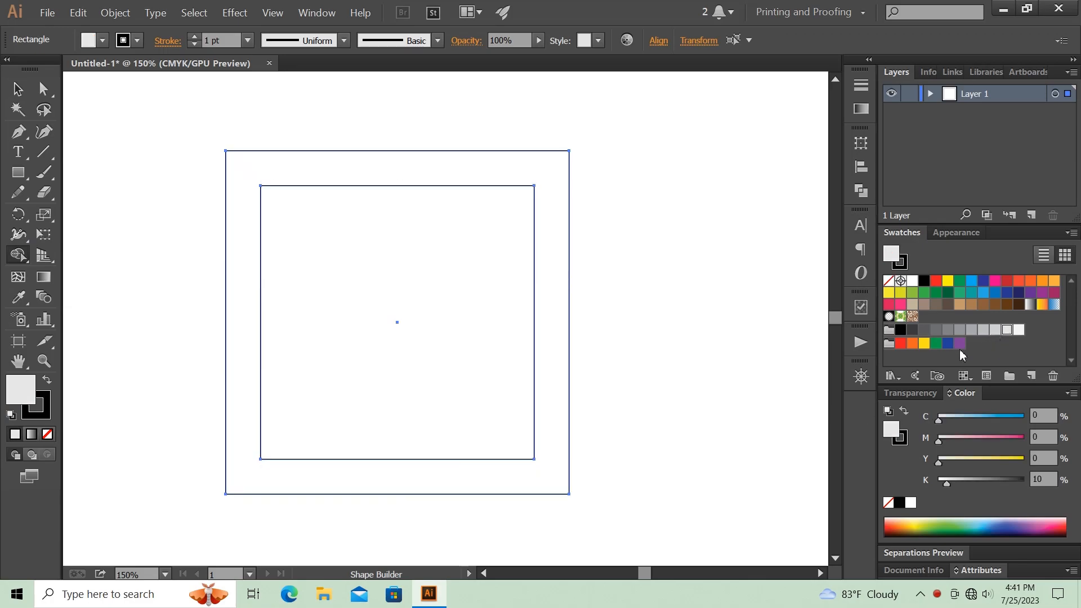
left_click(550, 336)
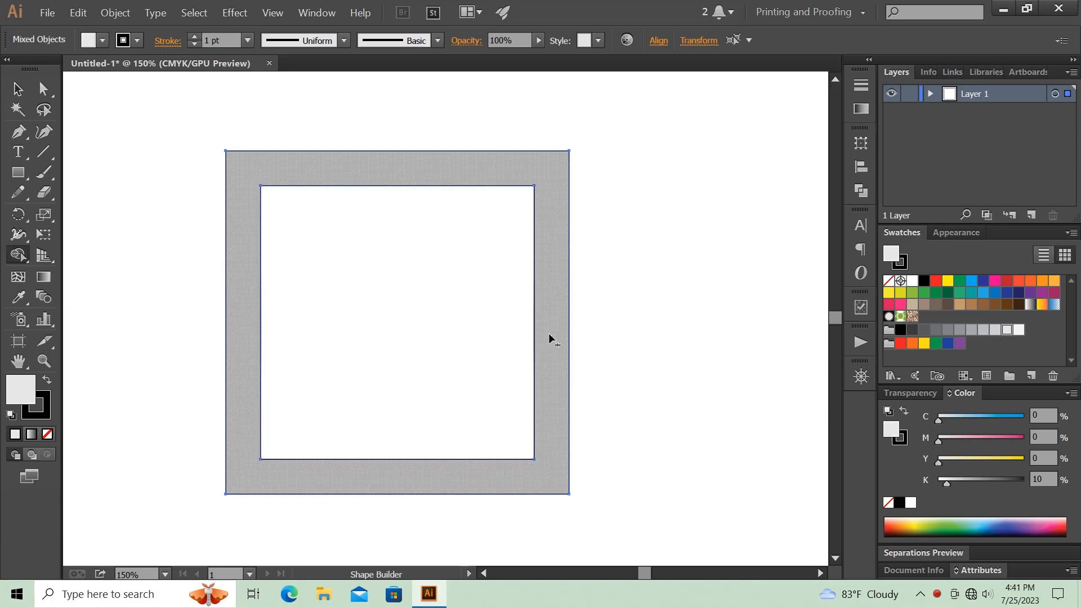
- Remove the stroke from the gray frame and the inner square
left_click(17, 89)
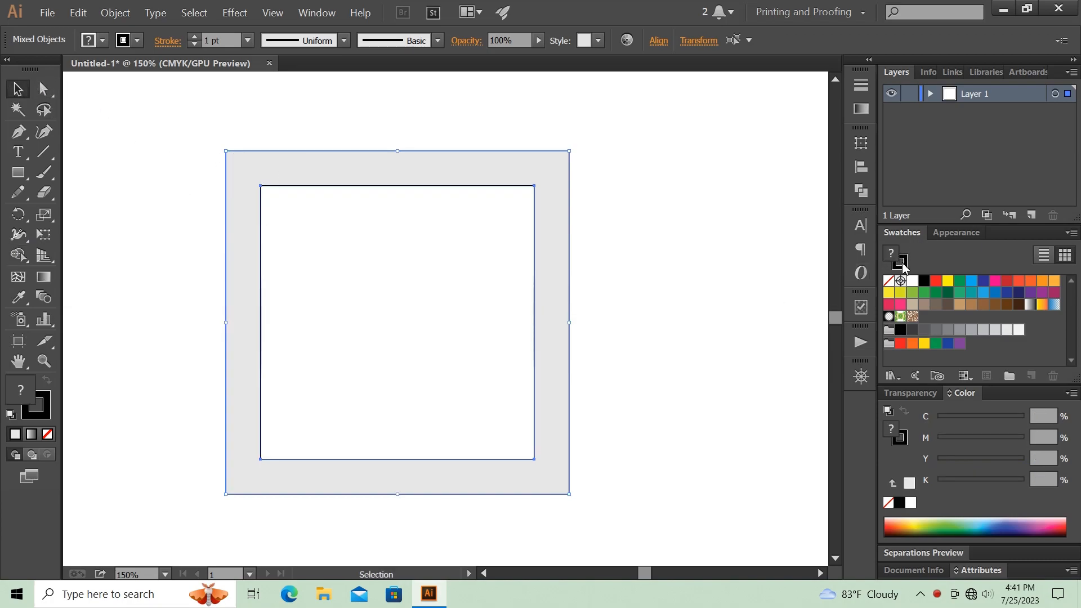
key("x")
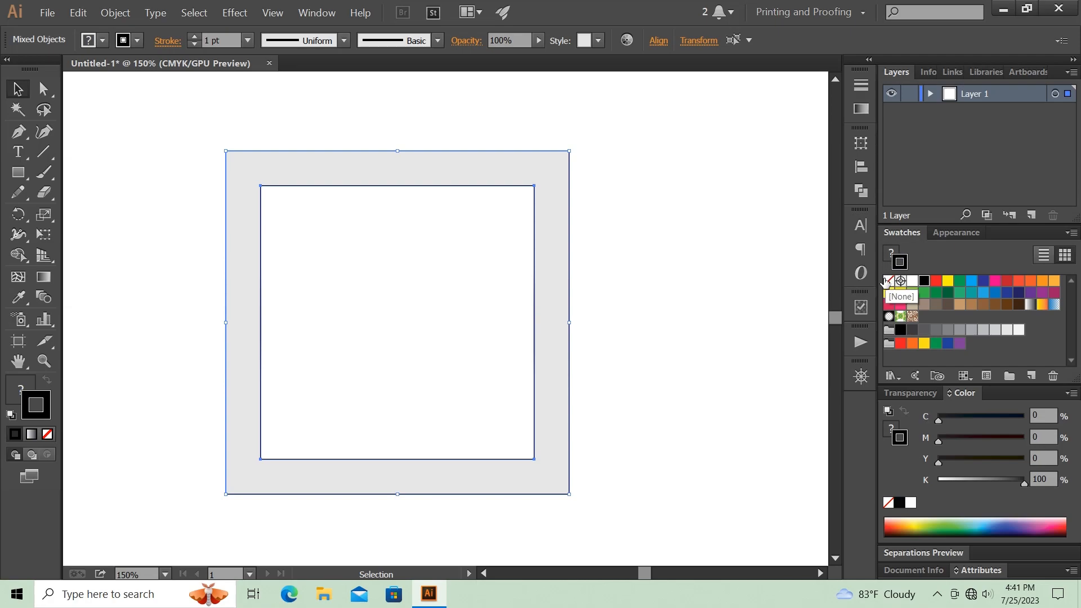
left_click(887, 280)
left_click(647, 256)
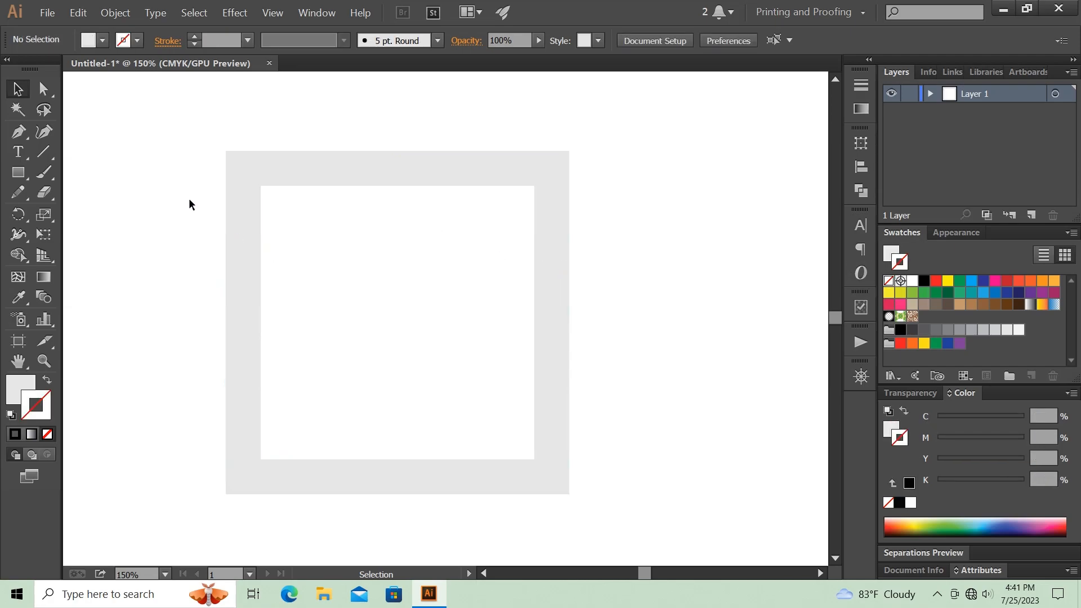
- Copy the inner square path, paste it in front, and shrink the copy to a small square at the frame's center
left_click(262, 236)
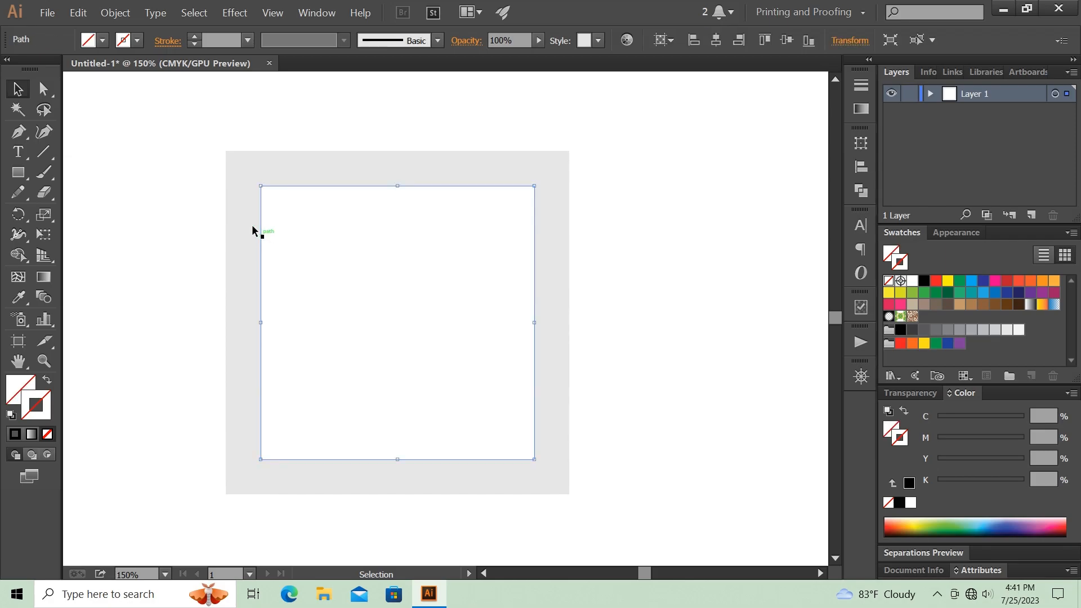
left_click(86, 16)
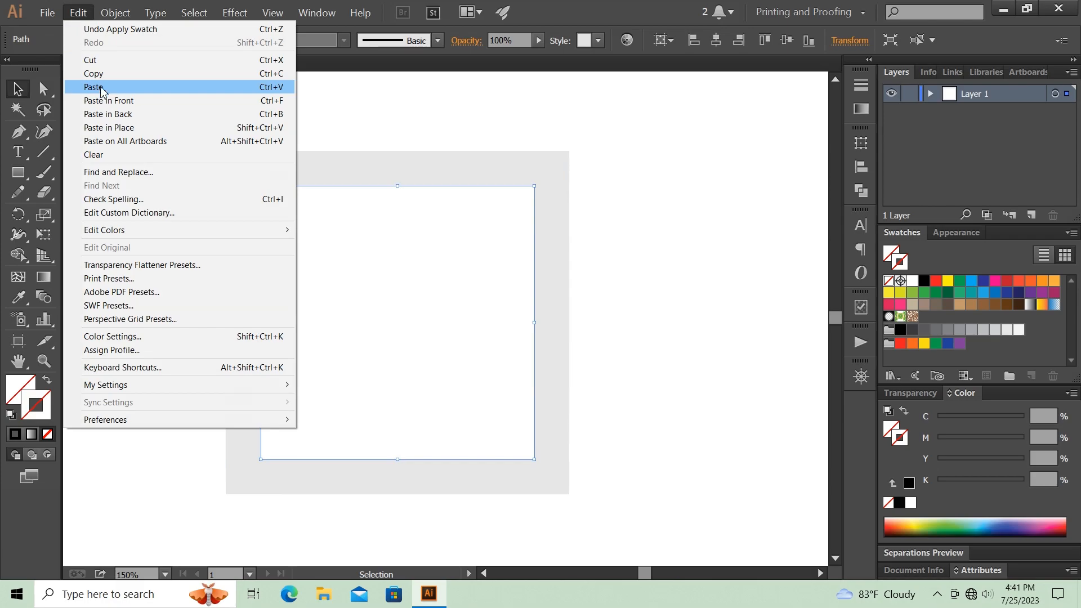
left_click(87, 75)
left_click(79, 14)
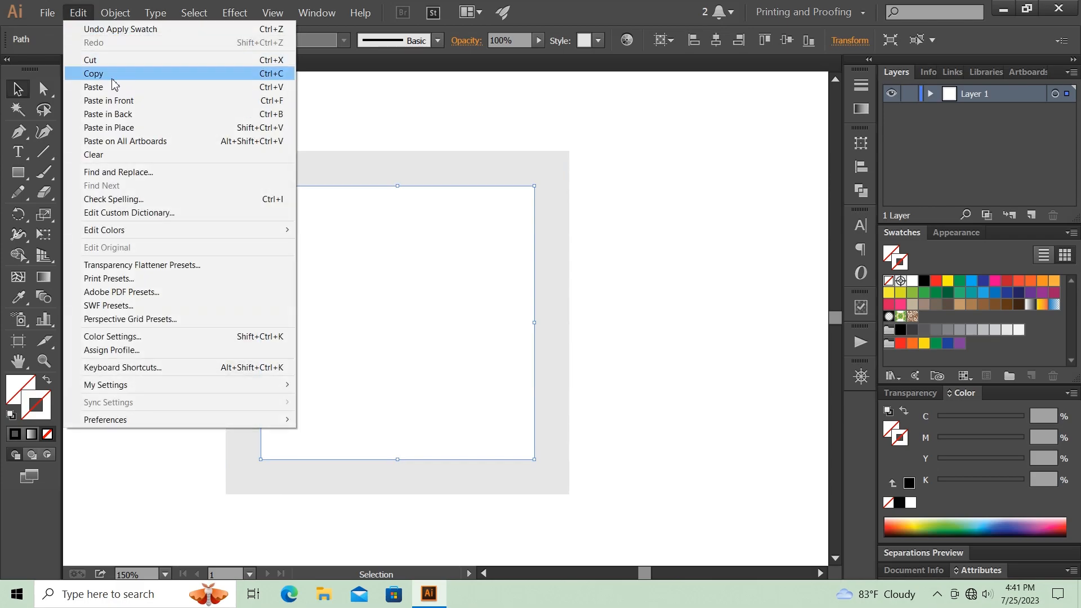
left_click(129, 102)
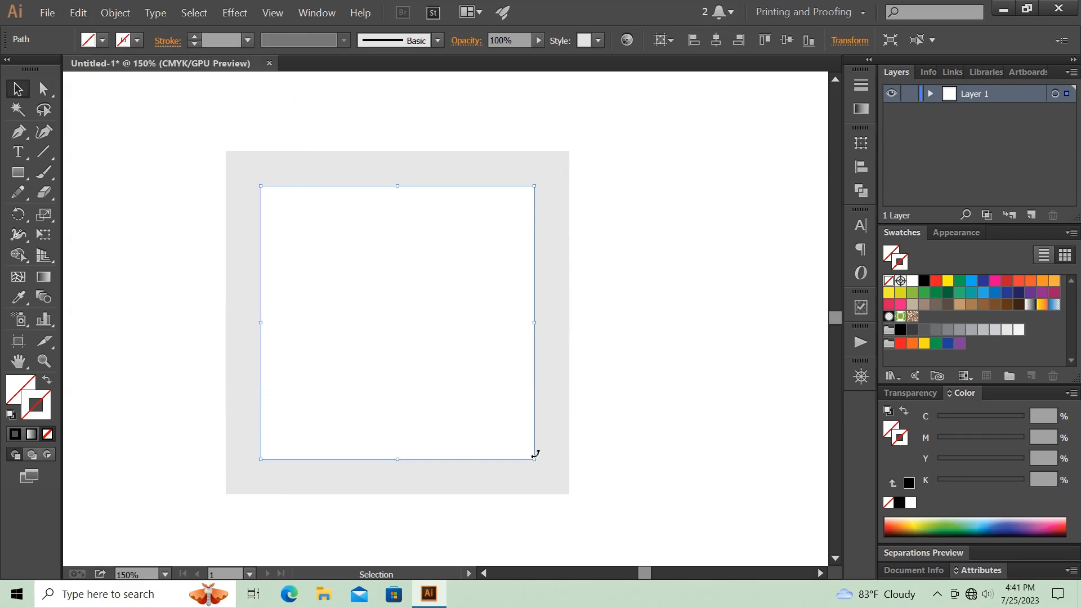
left_click_drag(533, 459, 454, 339)
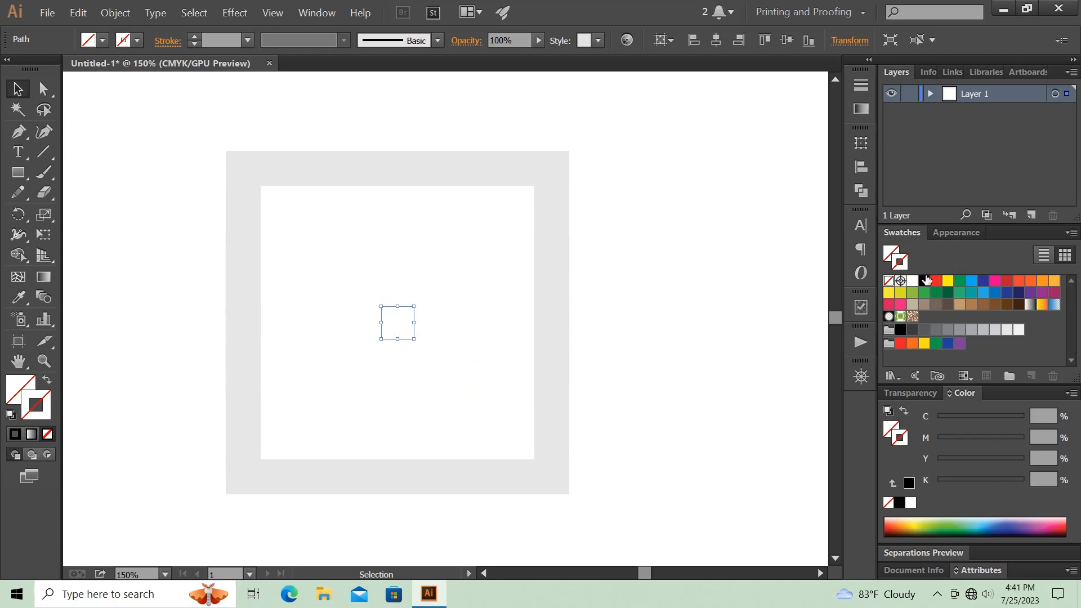
- Fill the small center square with black
left_click(889, 256)
left_click(925, 281)
left_click(667, 286)
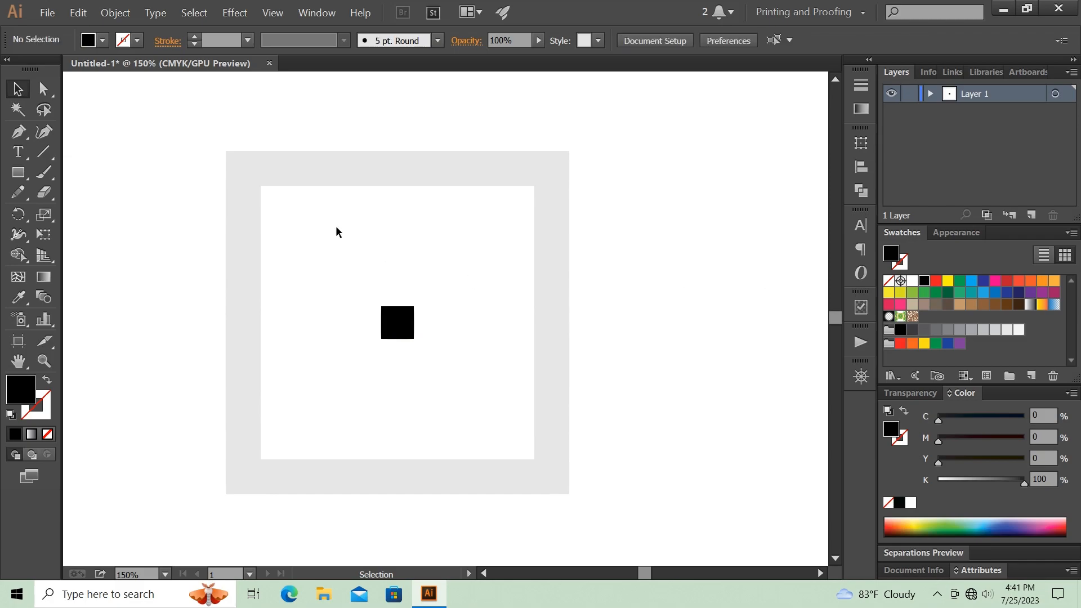
- Group the gray frame with its inner square and bring the group to the front
left_click_drag(199, 152, 283, 237)
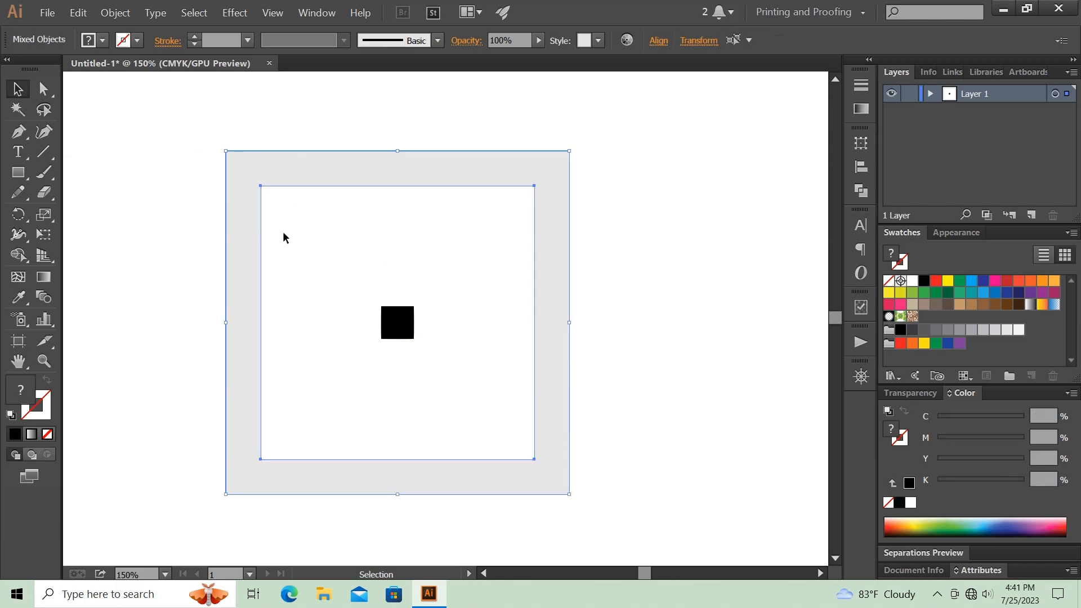
right_click(250, 221)
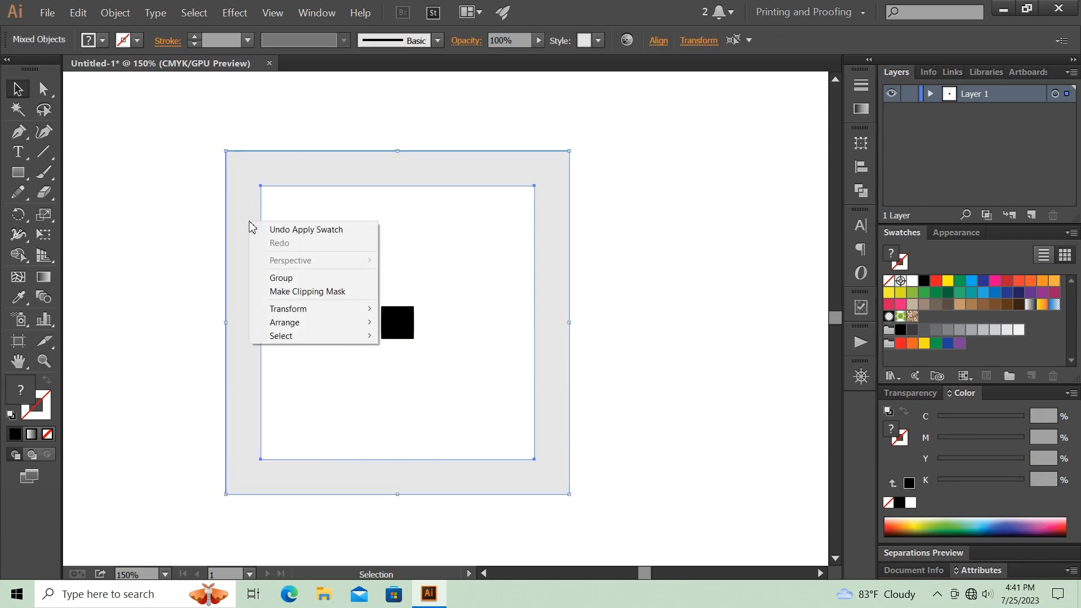
left_click(319, 279)
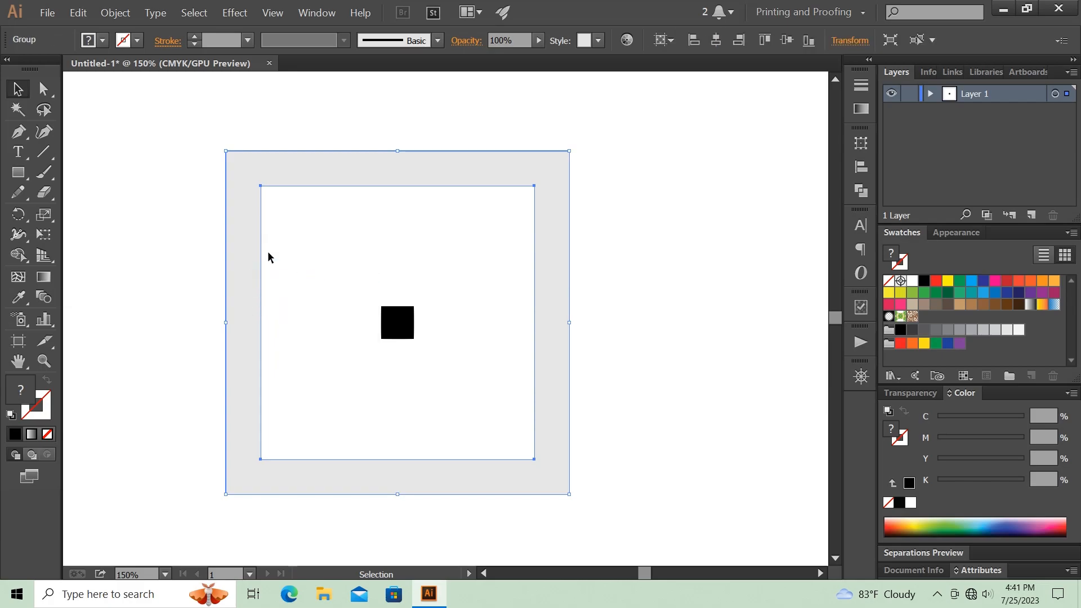
right_click(243, 236)
mouse_move(363, 341)
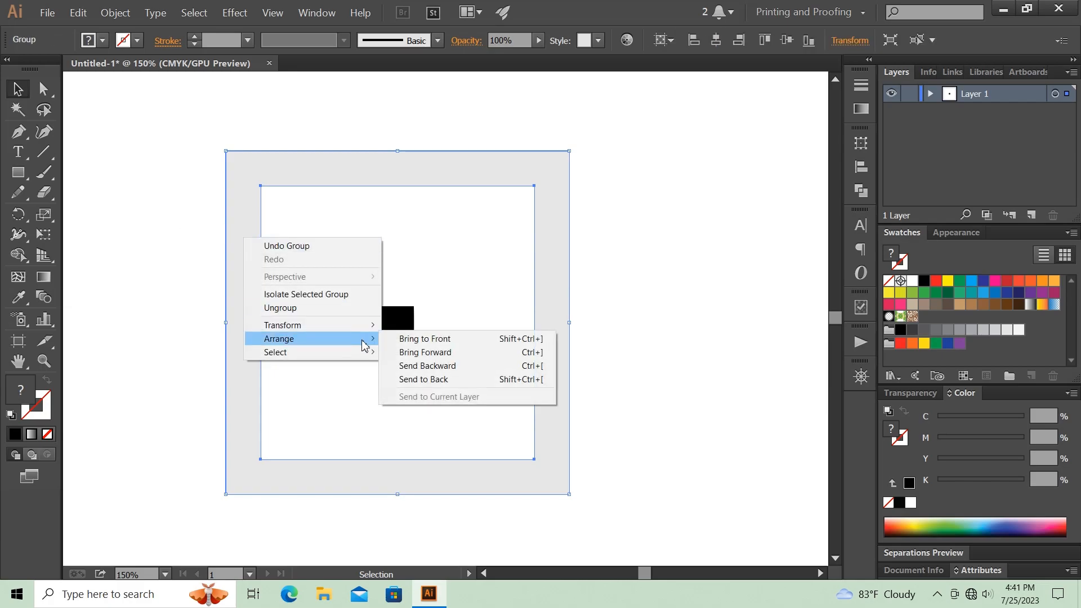
left_click(422, 340)
- Make a blend between the grouped gray frame and the small black center square
left_click_drag(173, 177, 446, 401)
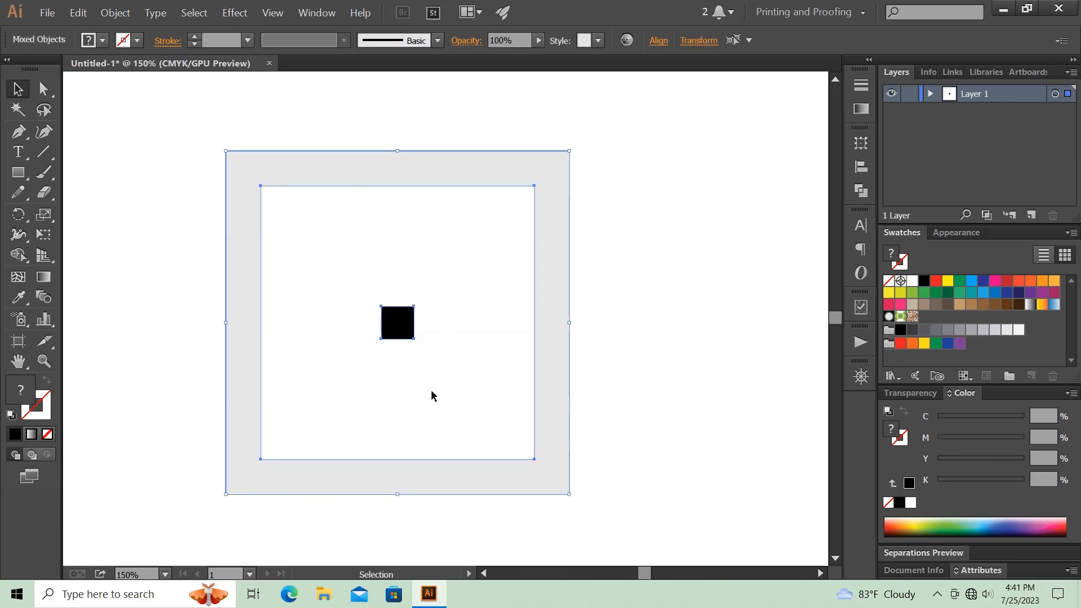
left_click(116, 12)
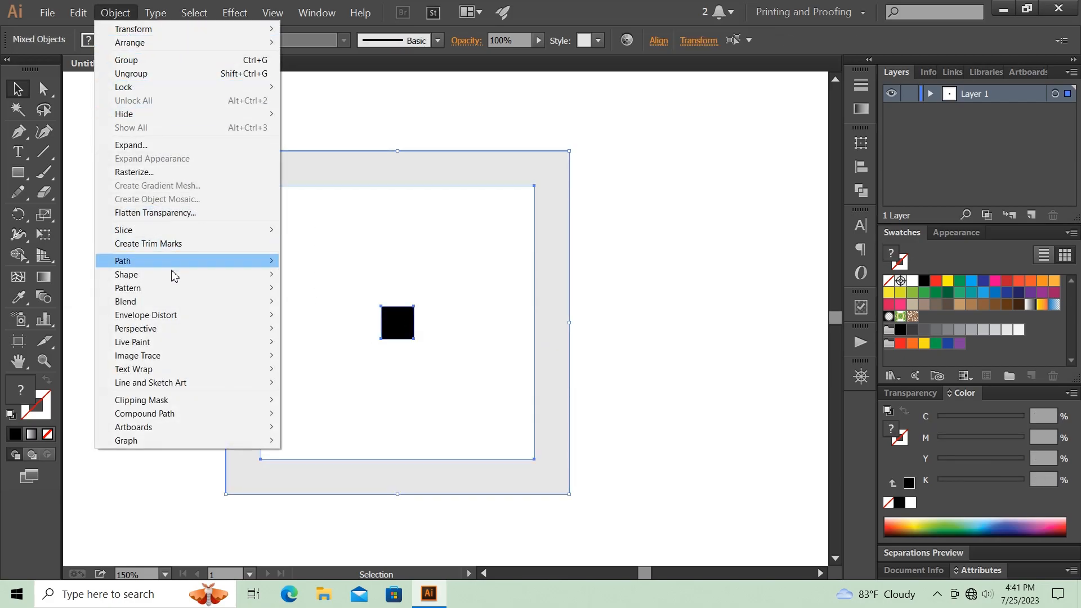
mouse_move(177, 303)
left_click(345, 304)
- Set the blend spacing to a Specified Distance of 0.1 pt and deselect the artwork
left_click(115, 12)
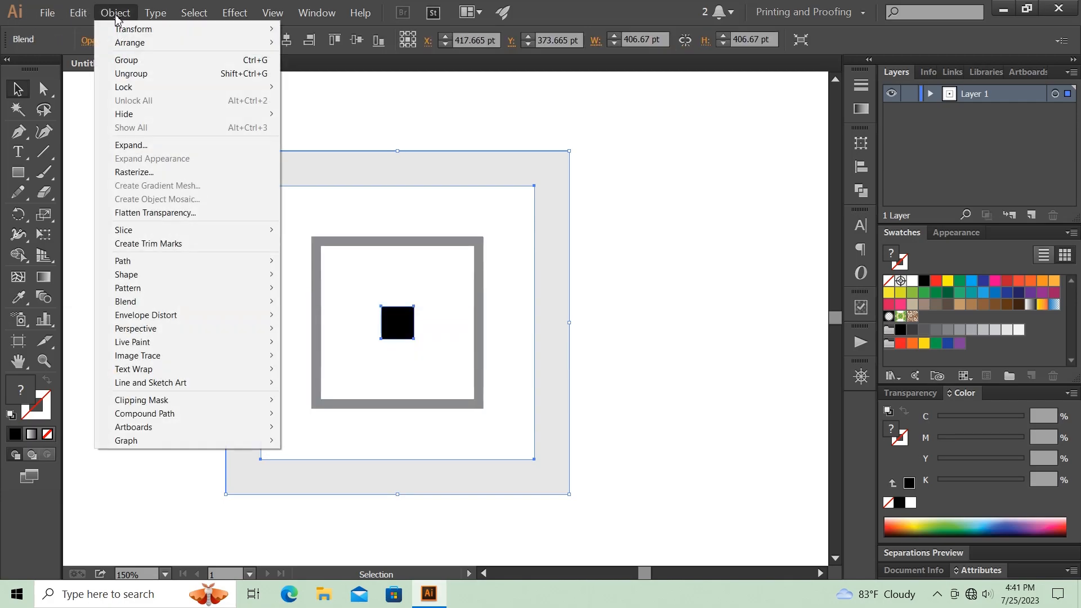
mouse_move(211, 301)
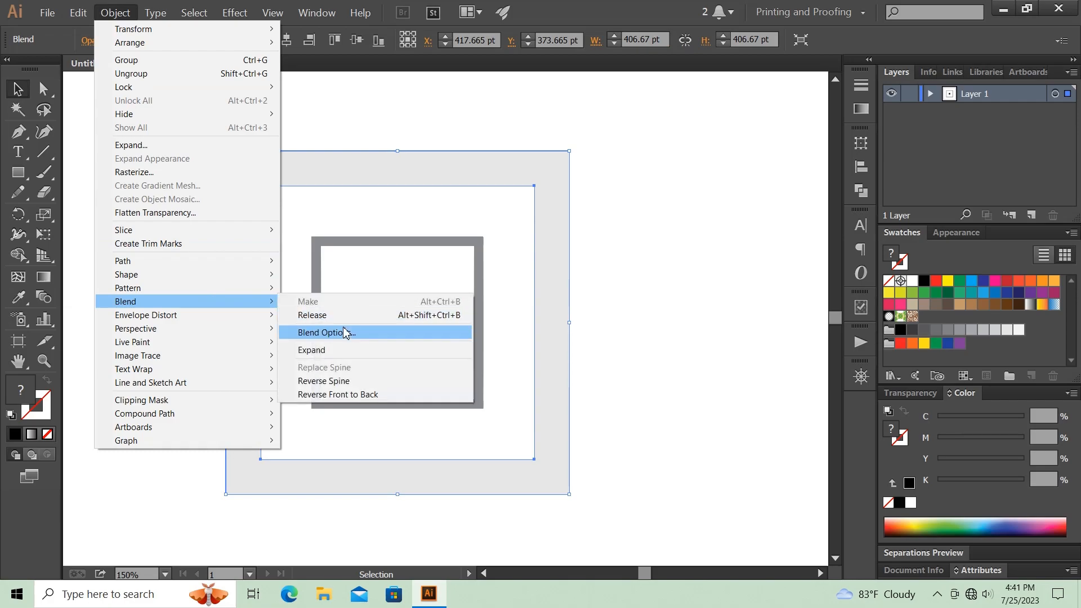
left_click(330, 333)
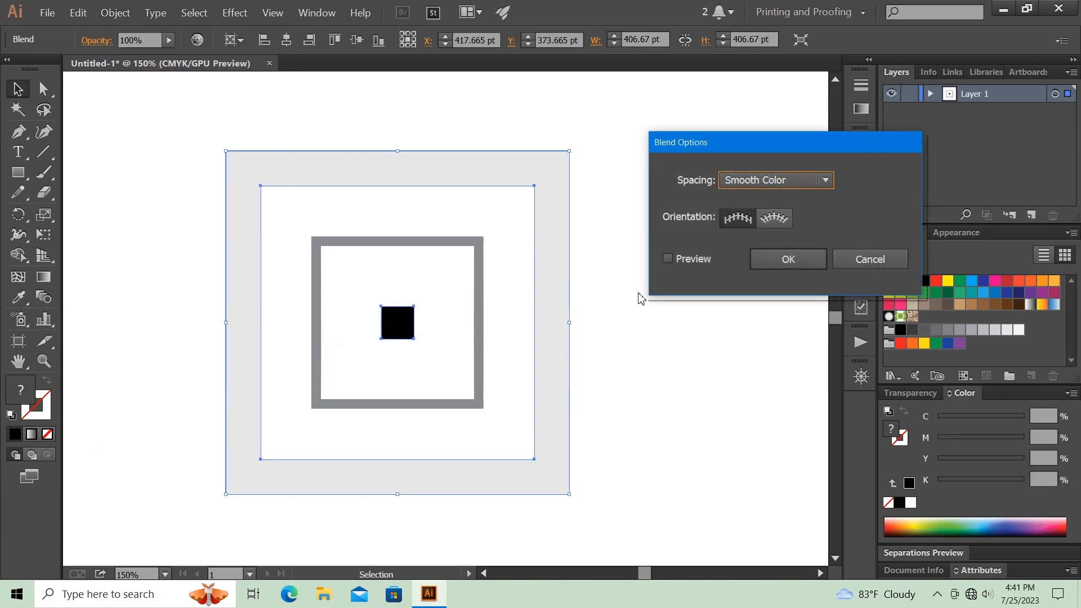
left_click(772, 187)
left_click(772, 235)
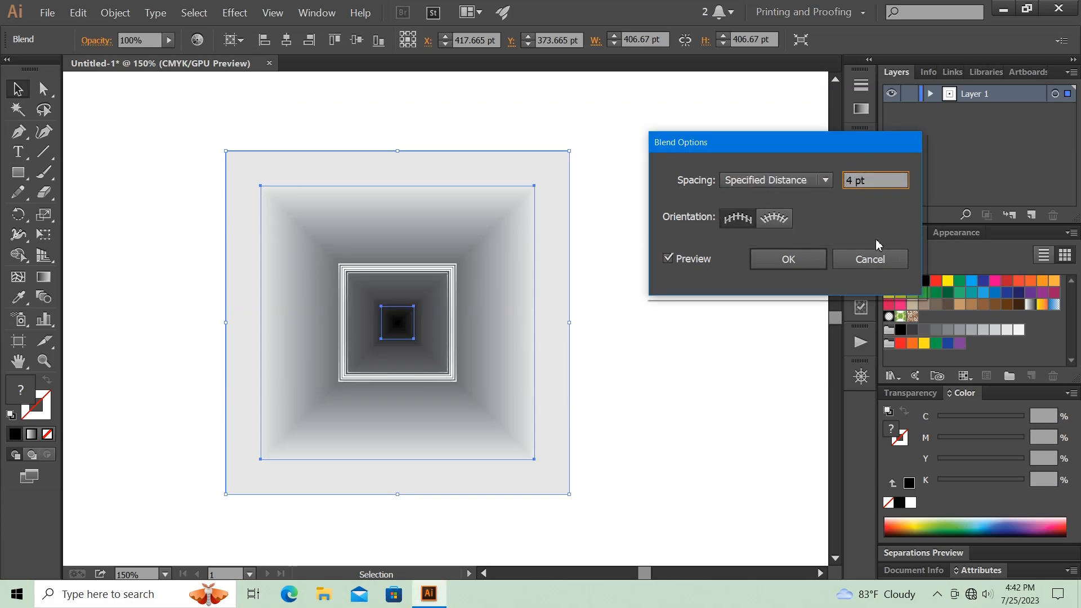
key("Down")
key("Down")
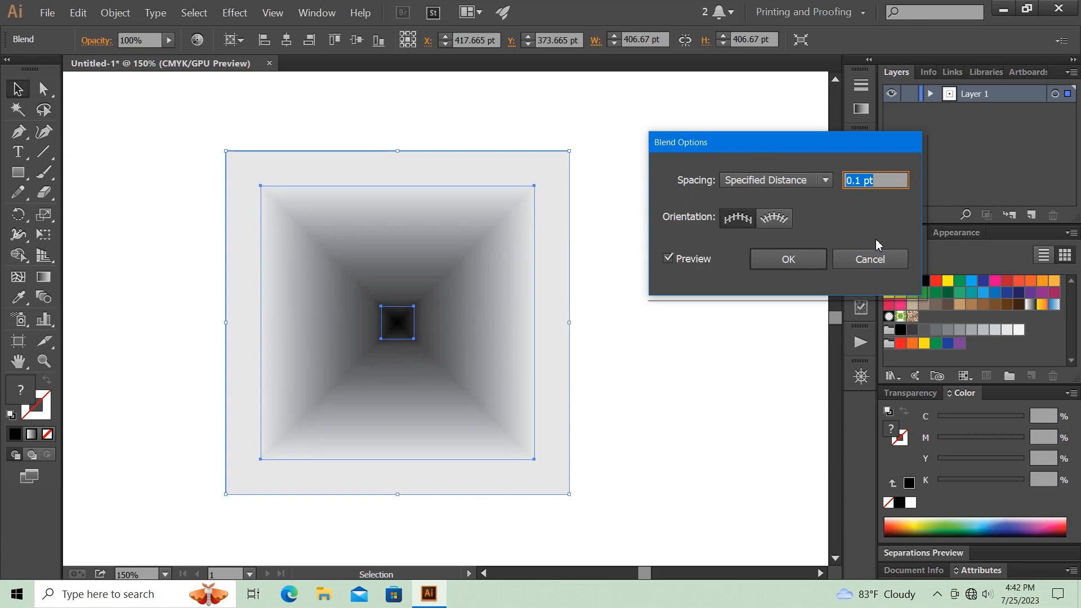
left_click(787, 260)
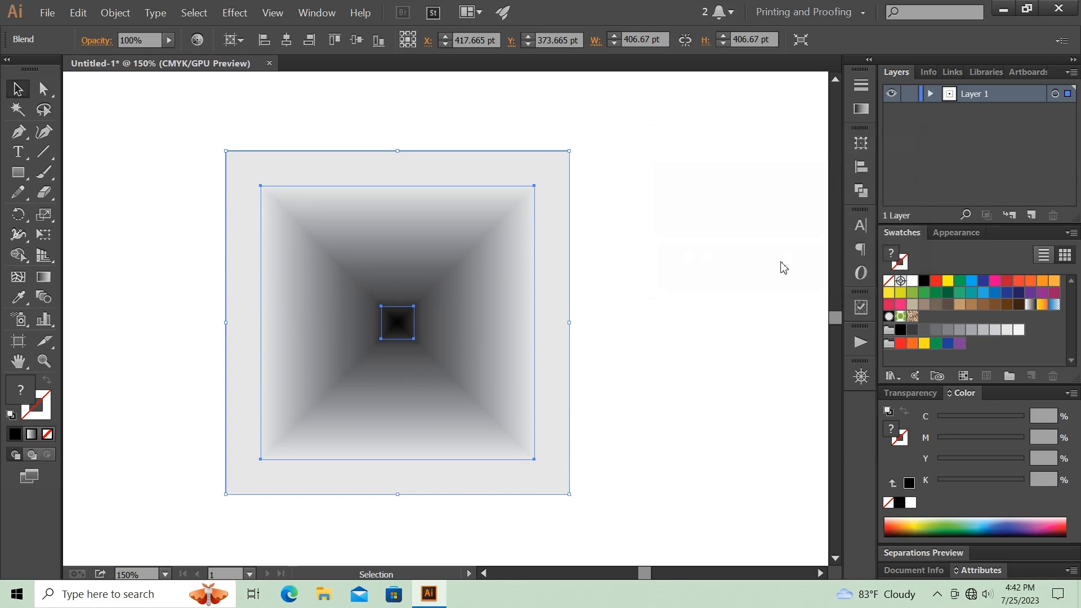
left_click(643, 264)
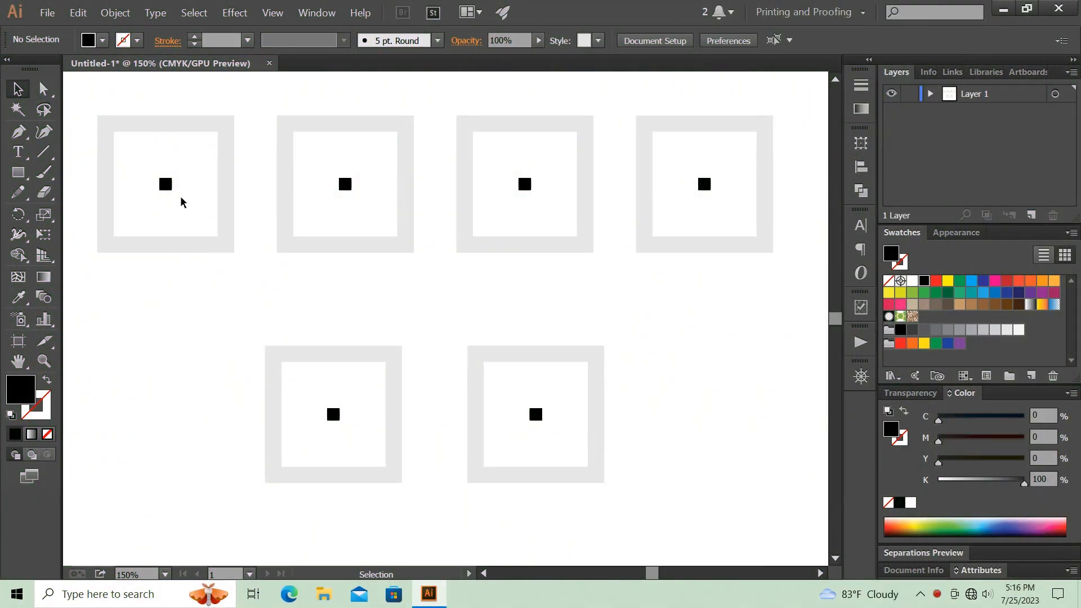
- Move the black square in the upper row's first frame straight down near the inner bottom edge, and blend it with its frame
left_click(165, 184)
left_click(169, 215)
left_click(166, 185)
left_click_drag(166, 184, 170, 218)
left_click_drag(177, 265, 157, 184)
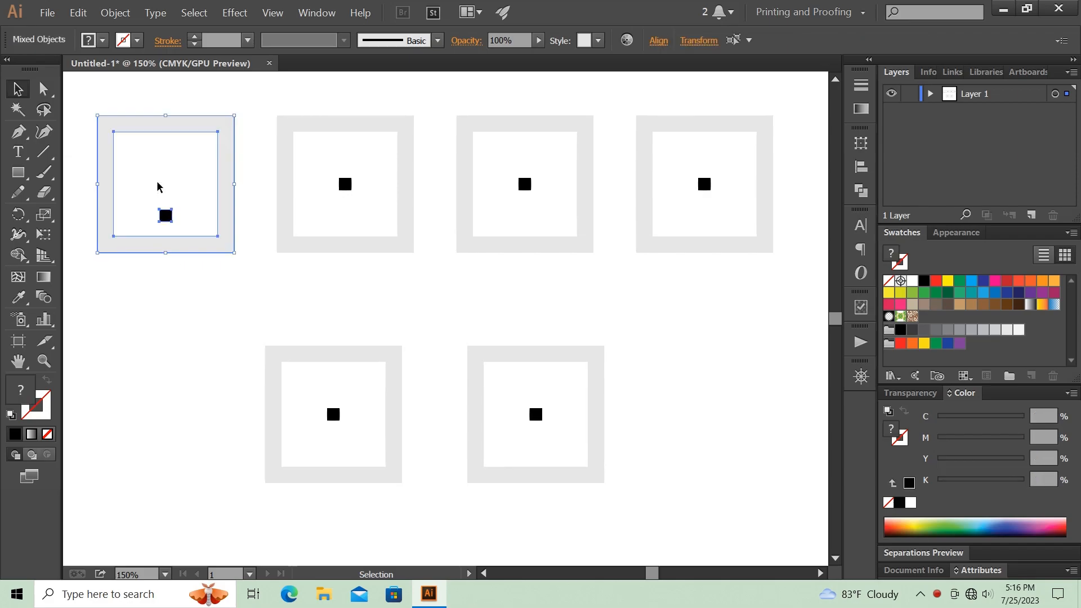
left_click(116, 12)
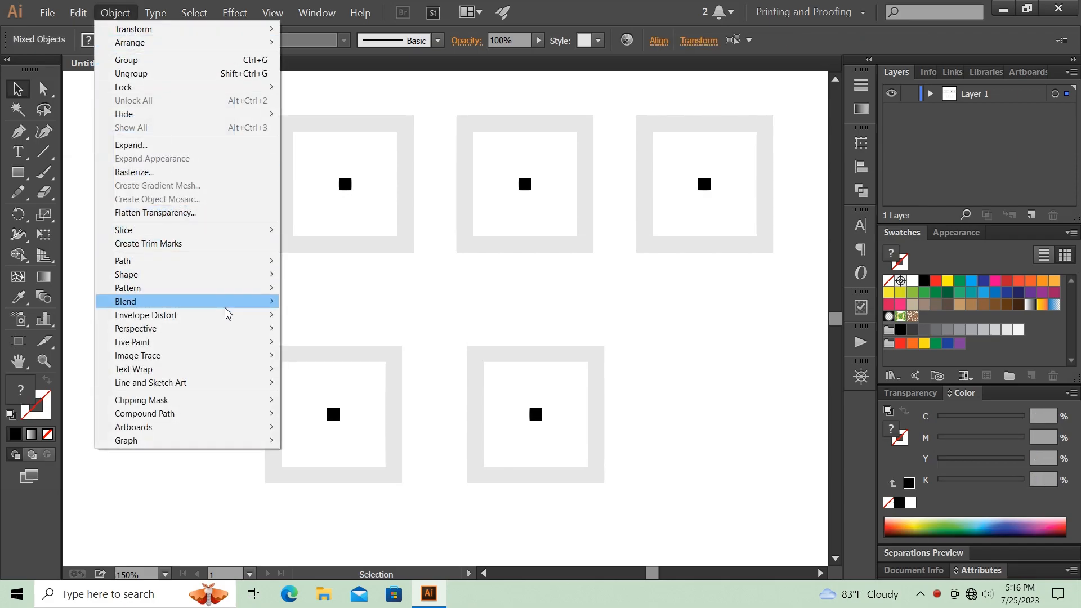
mouse_move(258, 307)
left_click(308, 301)
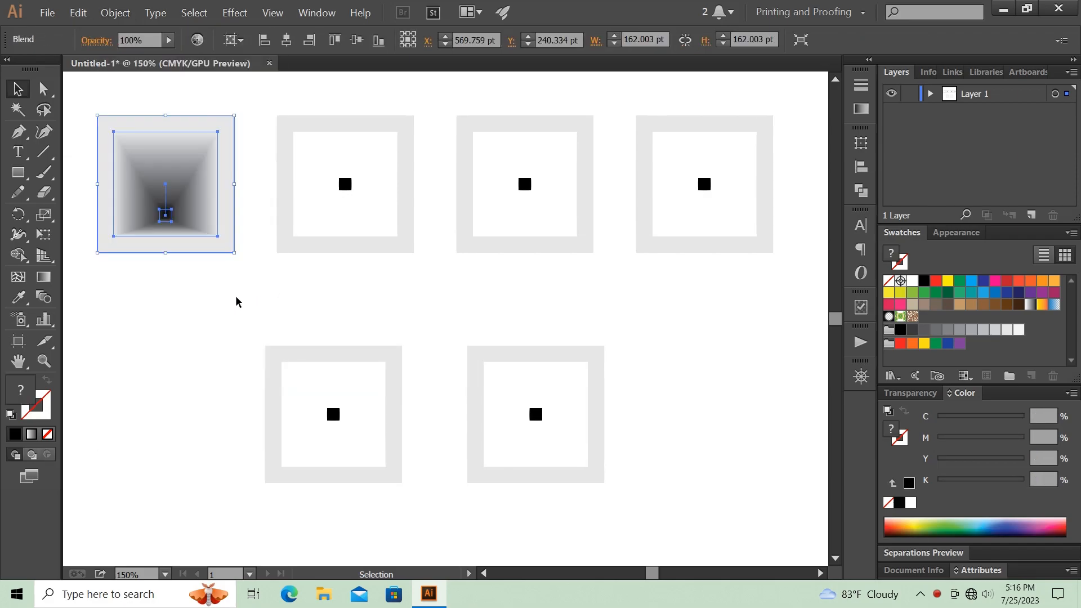
left_click(153, 294)
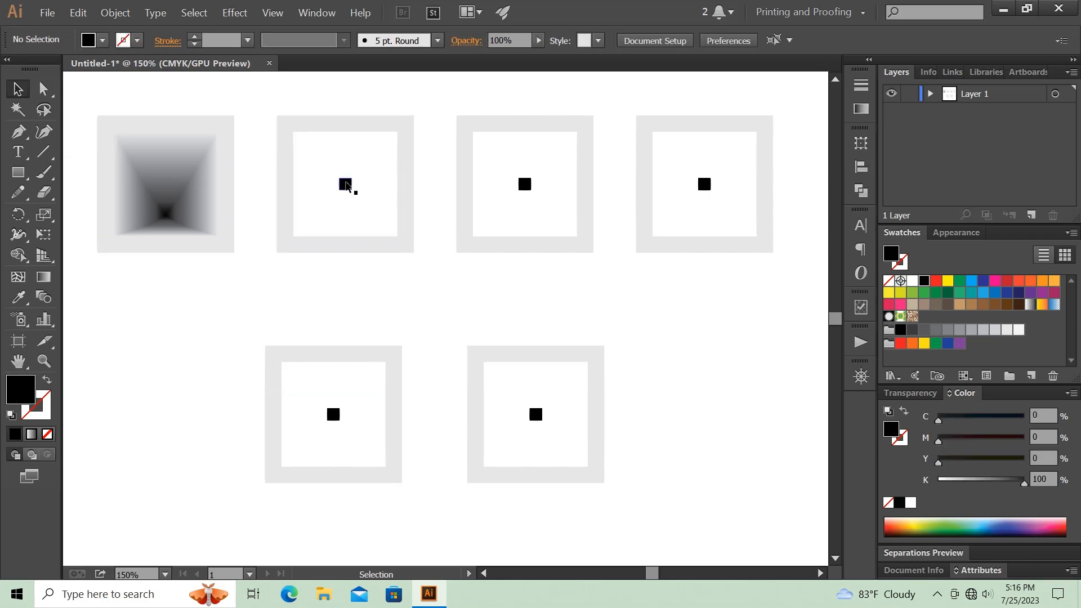
- Move the black square in the second upper frame to its inner lower-left corner and blend it with the frame
left_click_drag(346, 186, 317, 218)
left_click_drag(285, 273, 340, 206)
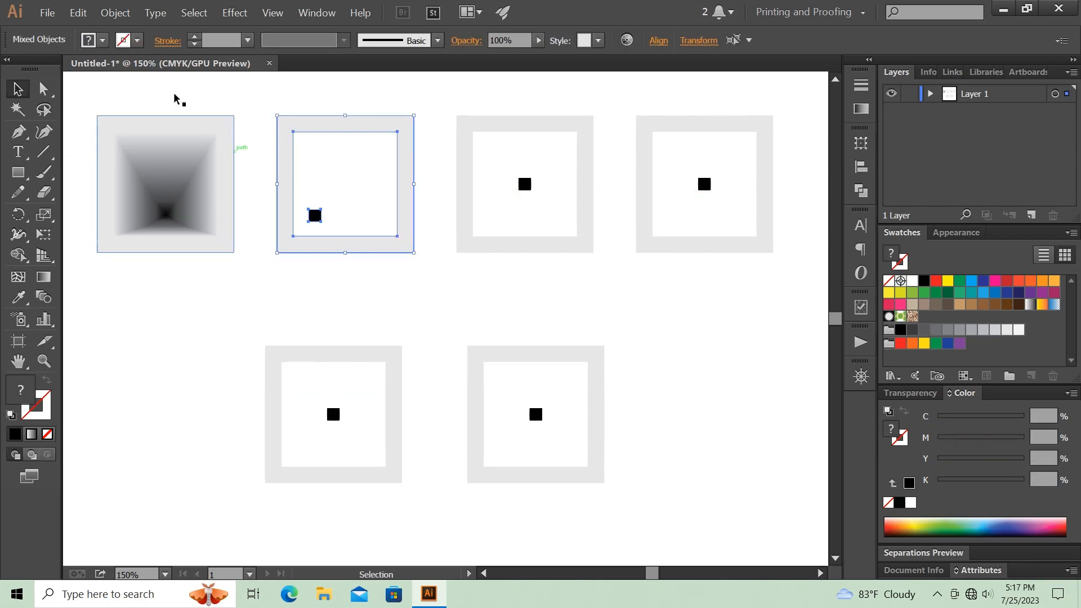
left_click(104, 9)
mouse_move(228, 302)
left_click(304, 303)
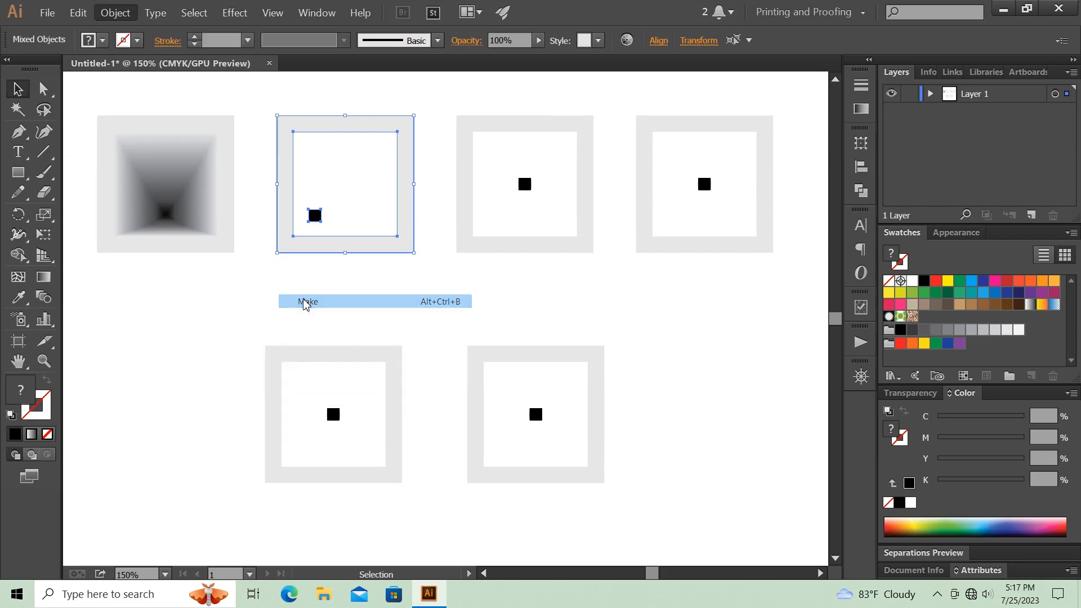
left_click(304, 299)
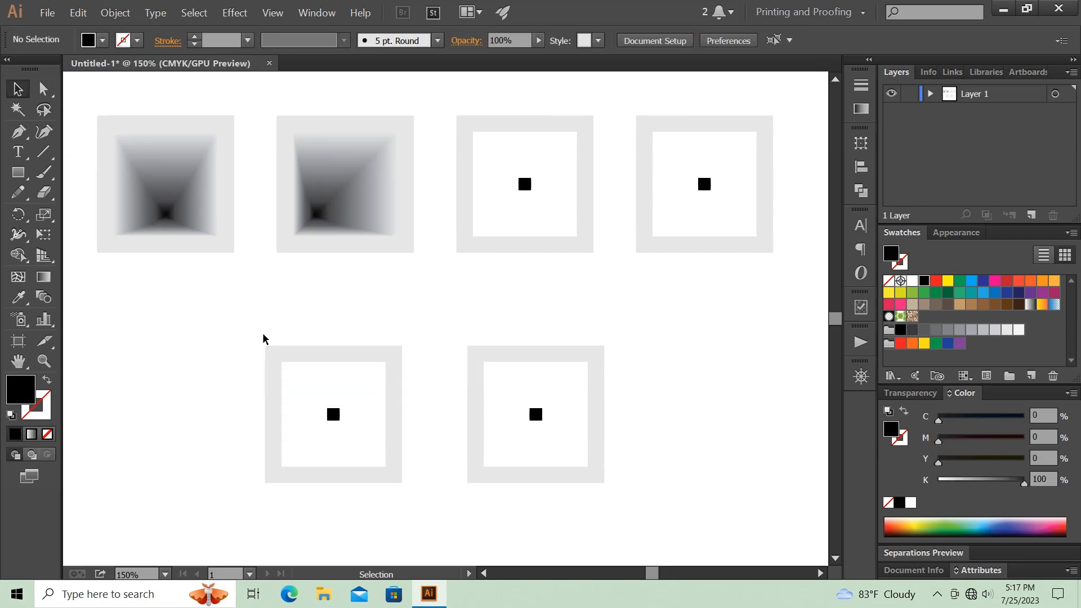
- Move the black square in the third upper frame to its inner lower-right corner and blend it with the frame
left_click_drag(529, 189, 562, 220)
left_click(125, 14)
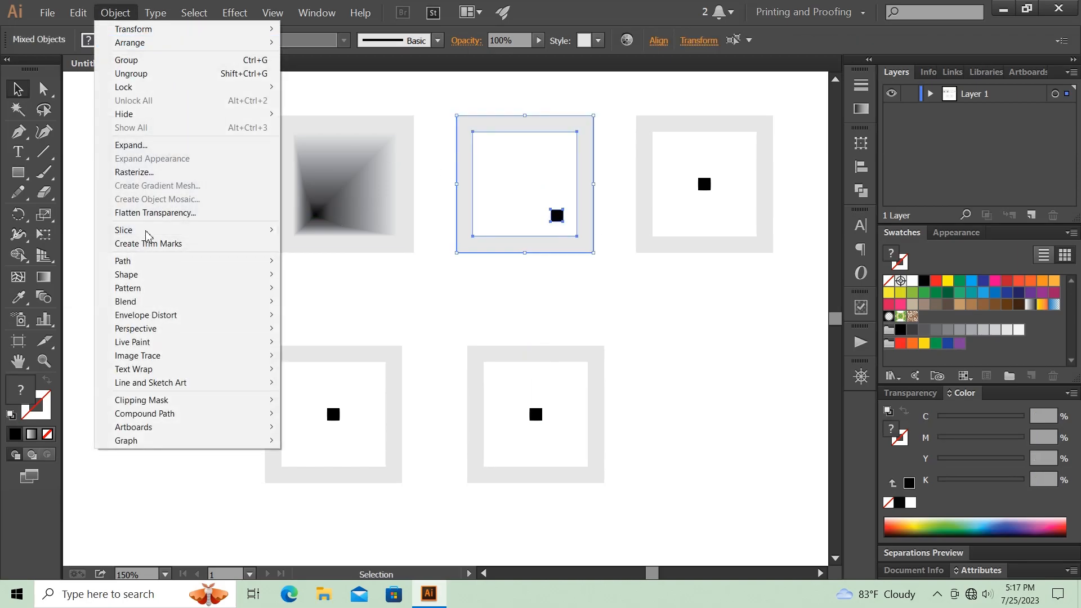
mouse_move(240, 303)
left_click(314, 304)
left_click(552, 278)
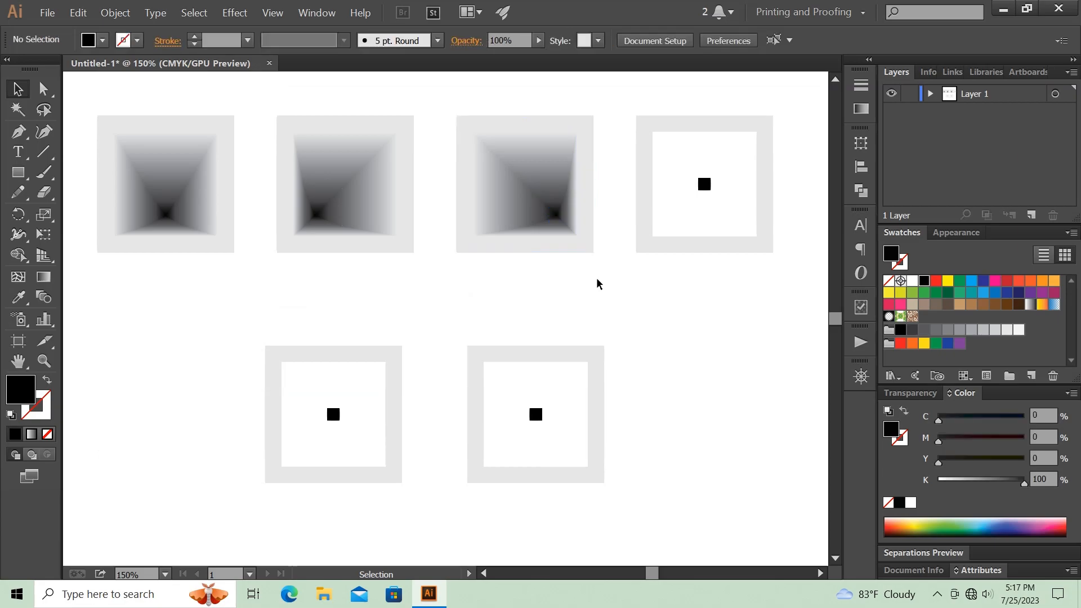
- Move the fourth upper frame's black square about 39 pt left and 41 pt up, and blend it with the frame
left_click_drag(704, 185, 670, 150)
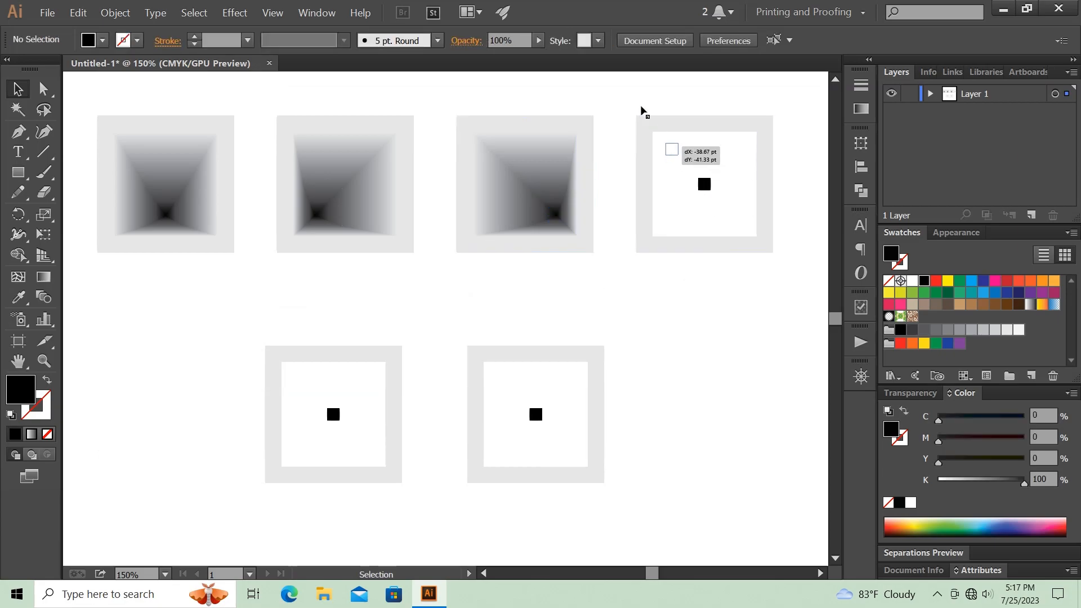
left_click_drag(642, 109, 695, 202)
left_click(127, 13)
mouse_move(196, 301)
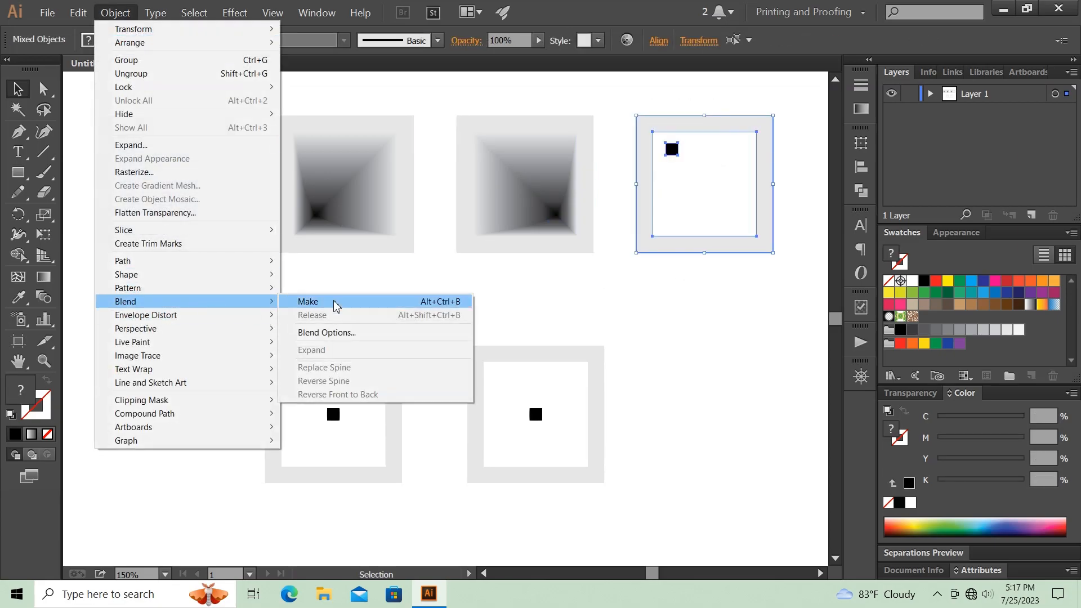
left_click(336, 304)
left_click(375, 324)
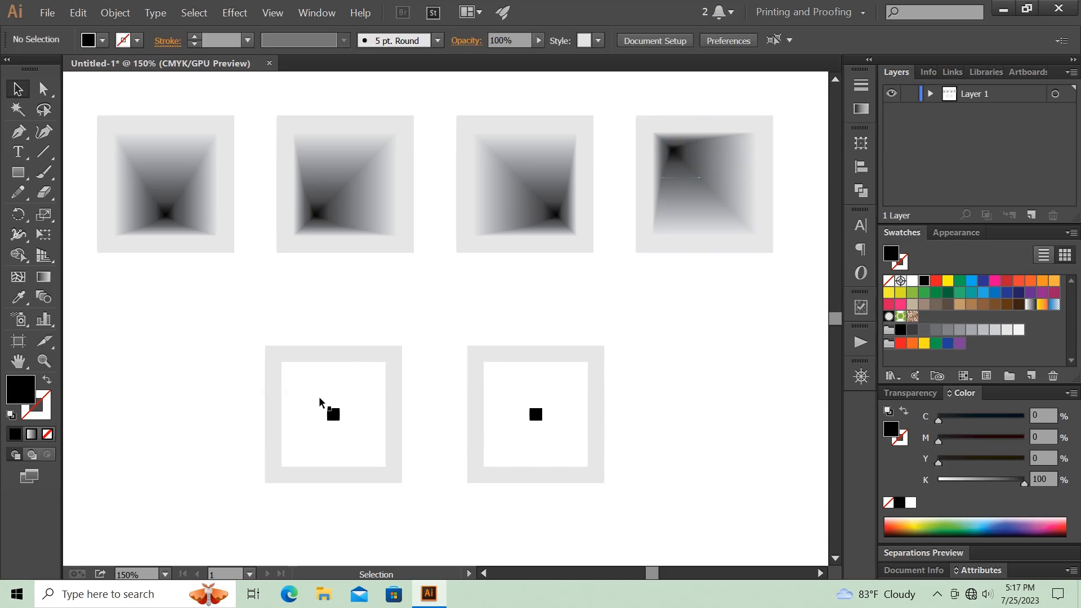
- Move the black square of the lower row's first frame straight up outside the frame's top edge, and blend the two
left_click_drag(333, 416, 340, 329)
left_click_drag(261, 298, 414, 382)
left_click(115, 13)
mouse_move(208, 305)
left_click(326, 303)
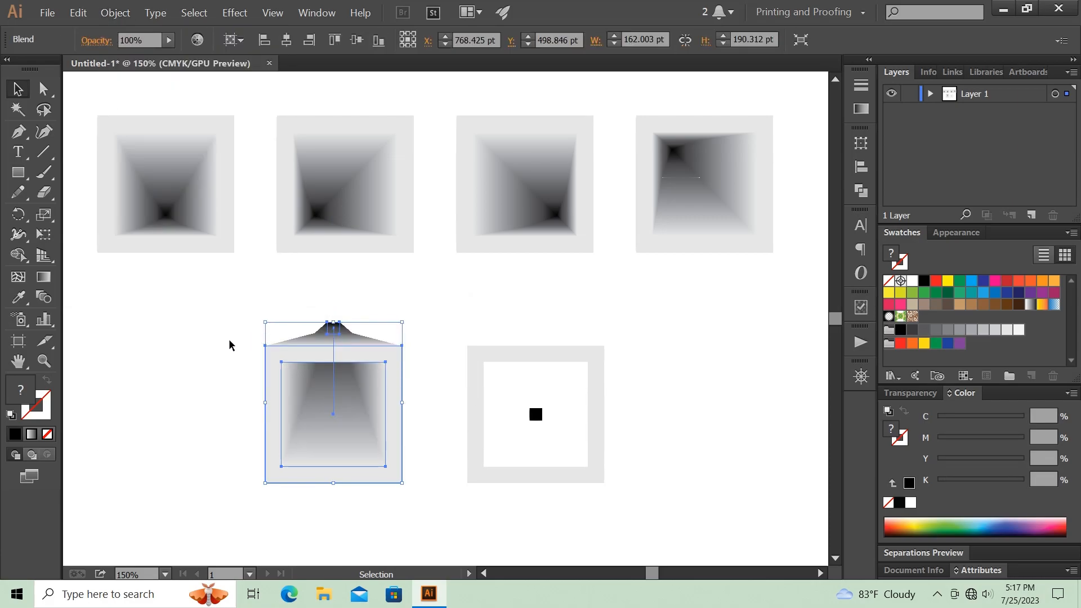
left_click(428, 405)
- Move the black square of the lower row's second frame horizontally beyond the frame's right edge, and blend the two
left_click_drag(531, 416, 638, 415)
left_click_drag(507, 306, 626, 459)
left_click(116, 13)
mouse_move(141, 289)
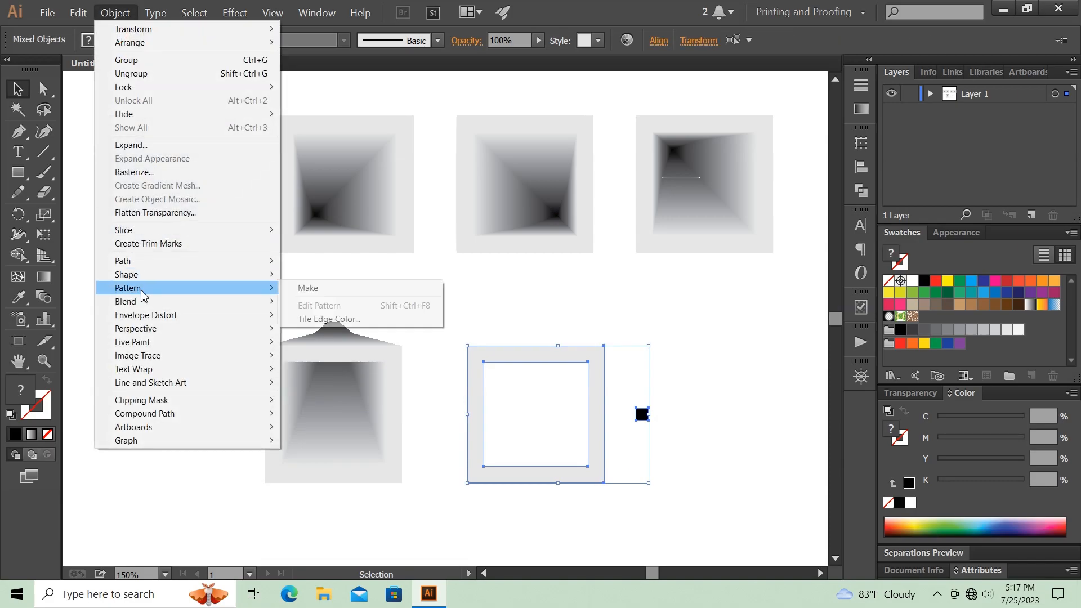
left_click(337, 305)
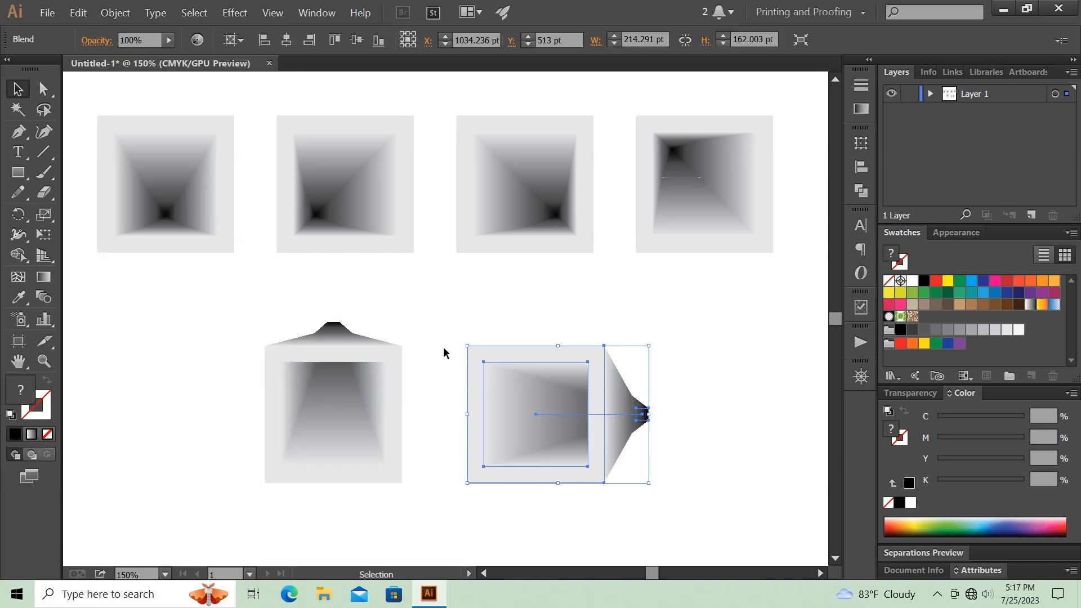
left_click(726, 404)
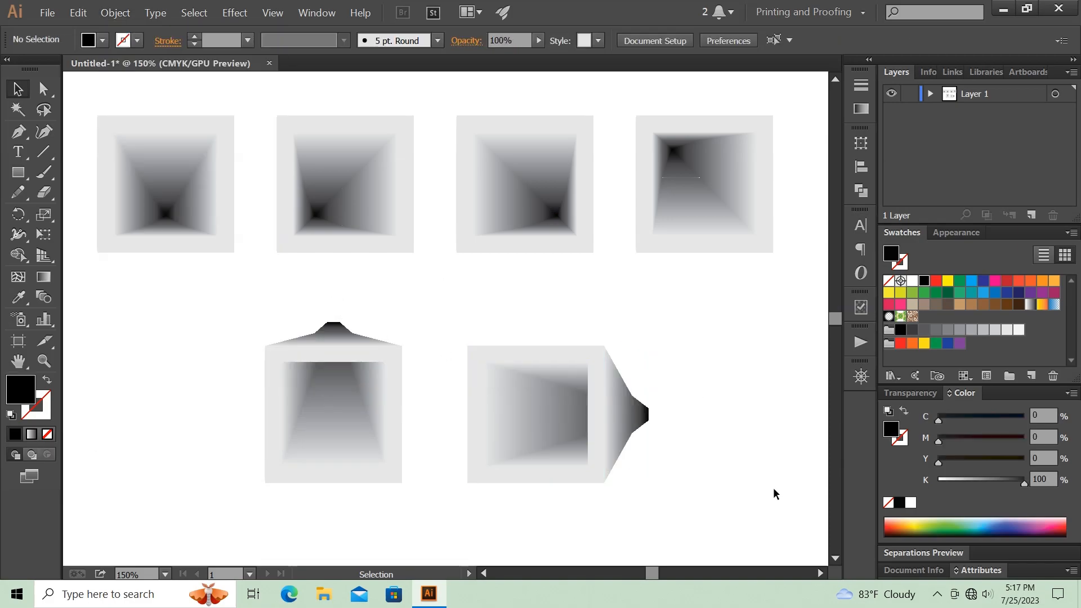